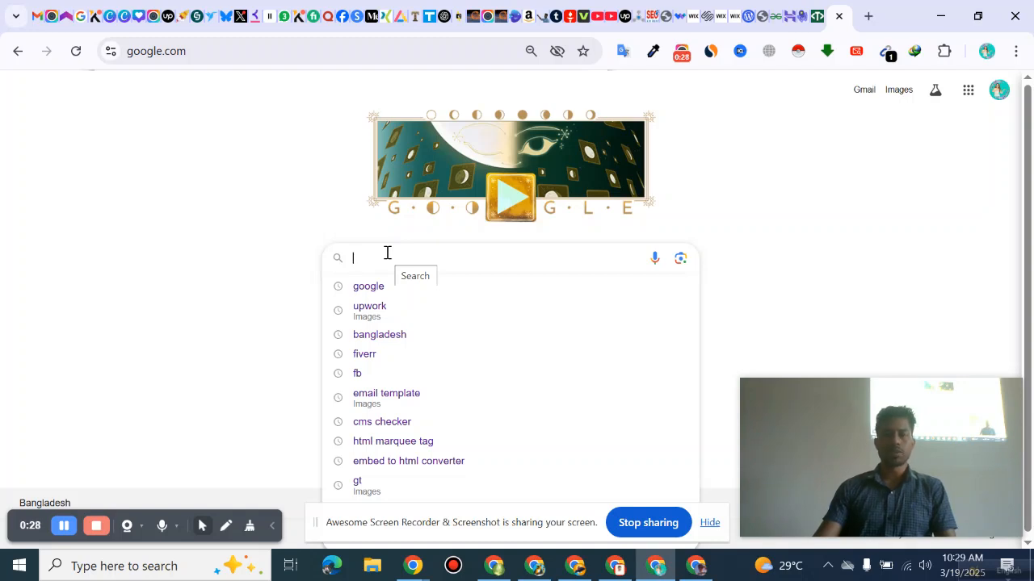
Step: Search Google for canva and open the Canva home page
type("canva")
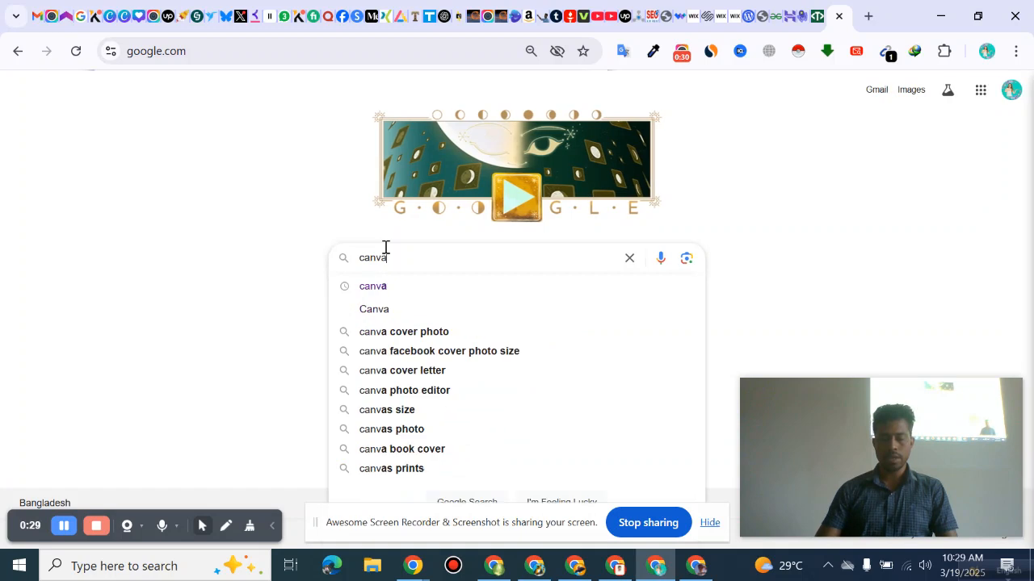
key("Return")
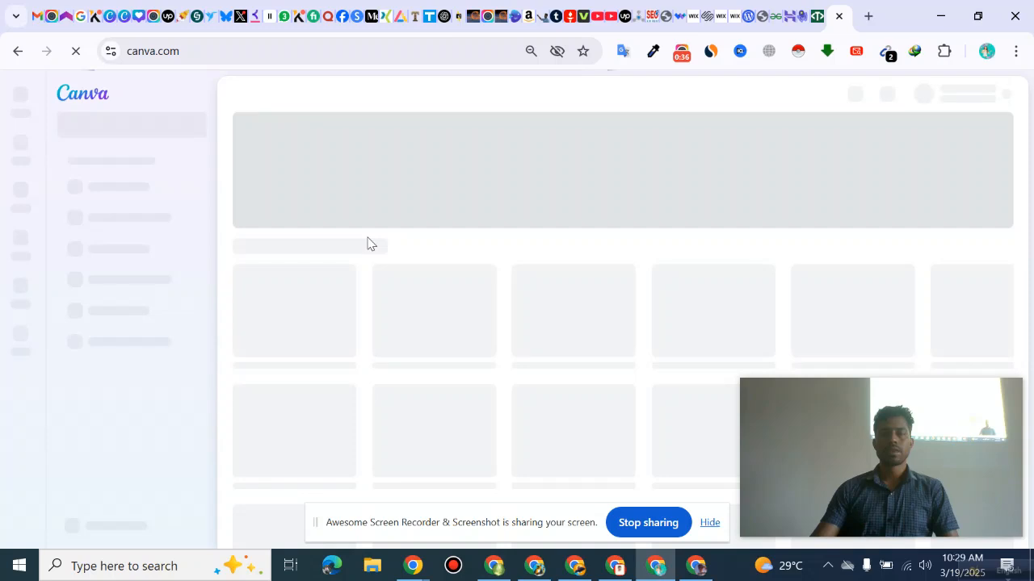
left_click(709, 522)
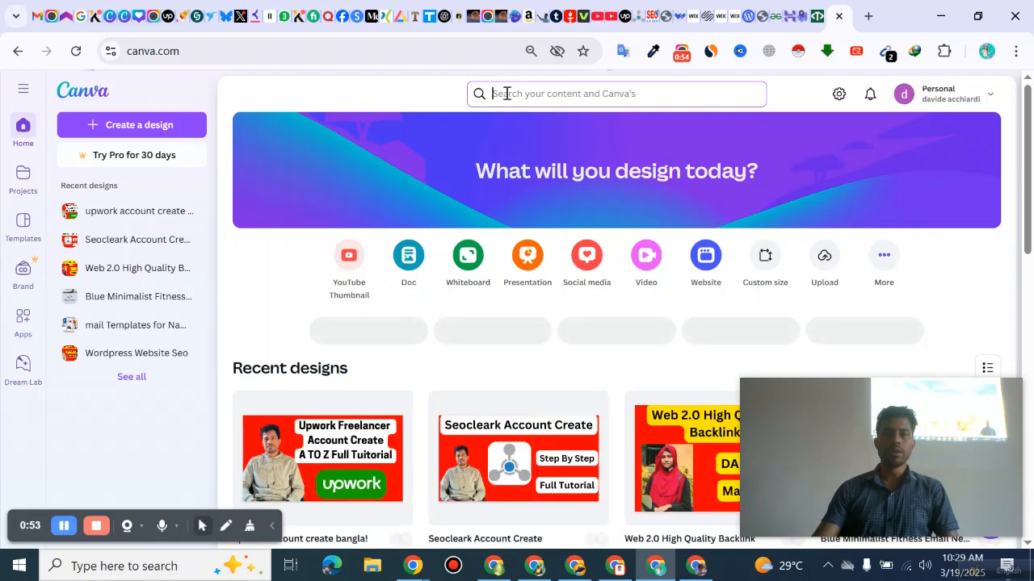
Step: Search Canva for resume templates using the term "resume"
left_click(504, 93)
type("resume")
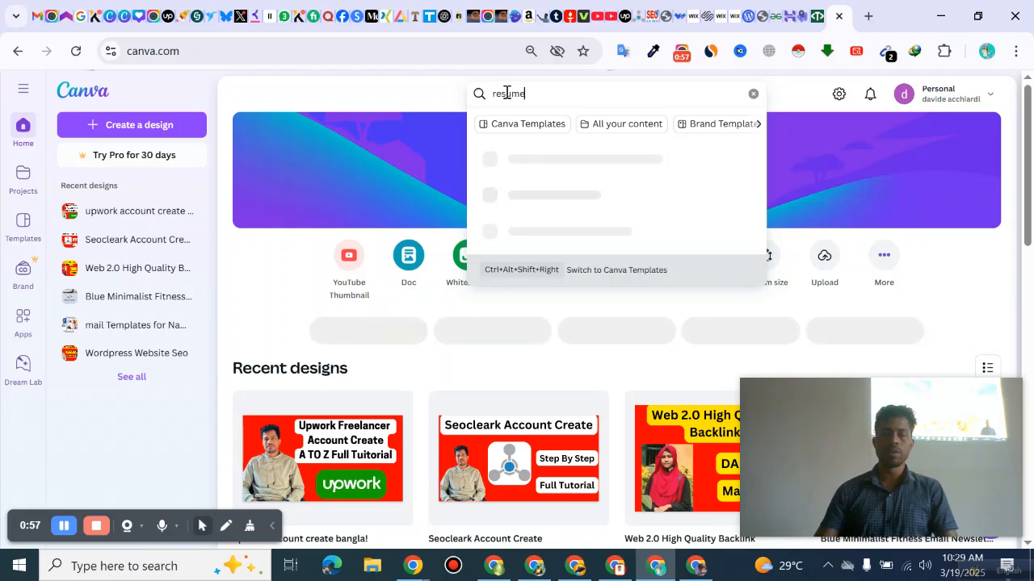
key("Return")
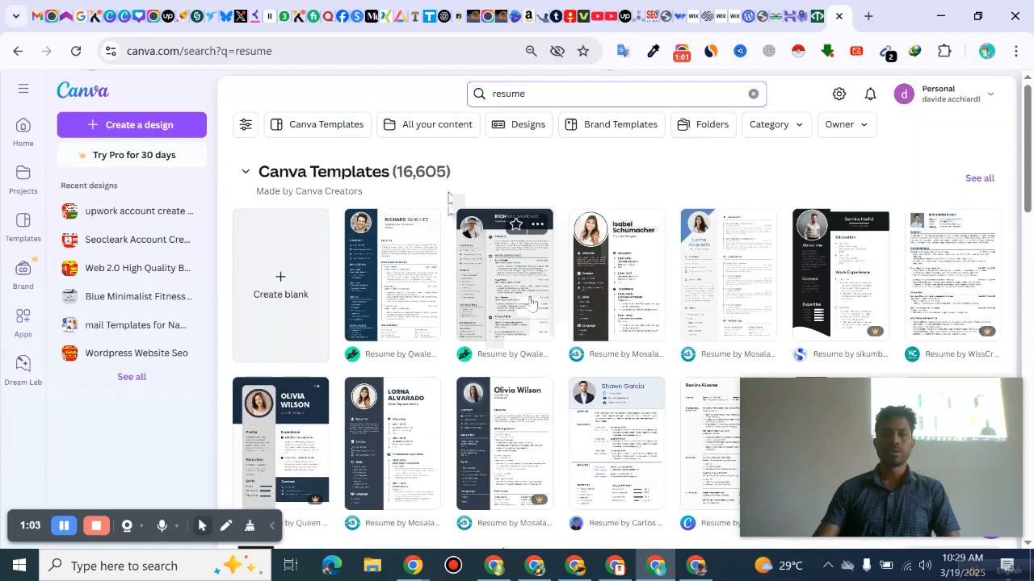
Step: Browse the resume template results and compare the available layouts
scroll(529, 302, "down", 3)
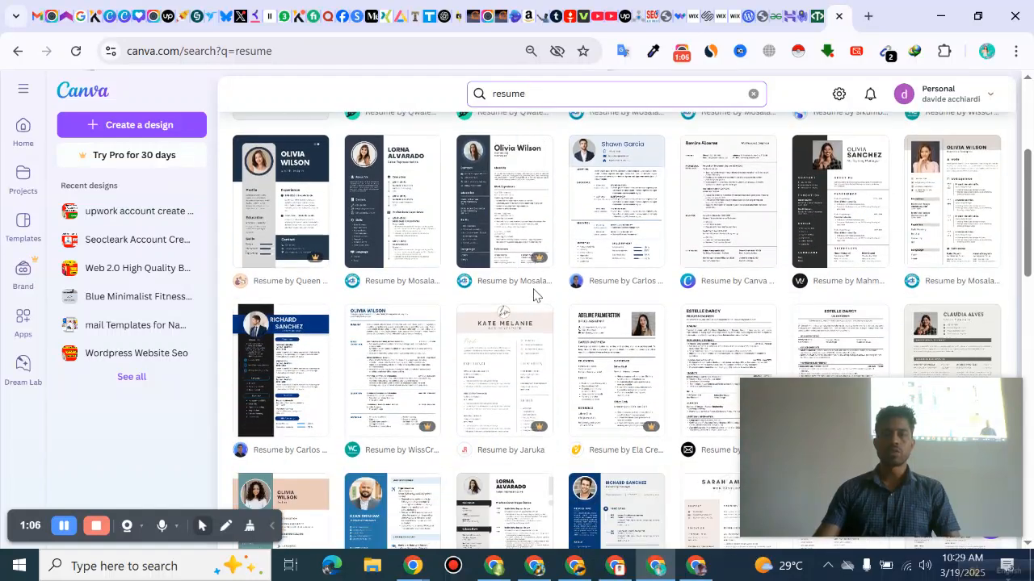
scroll(614, 267, "up", 2)
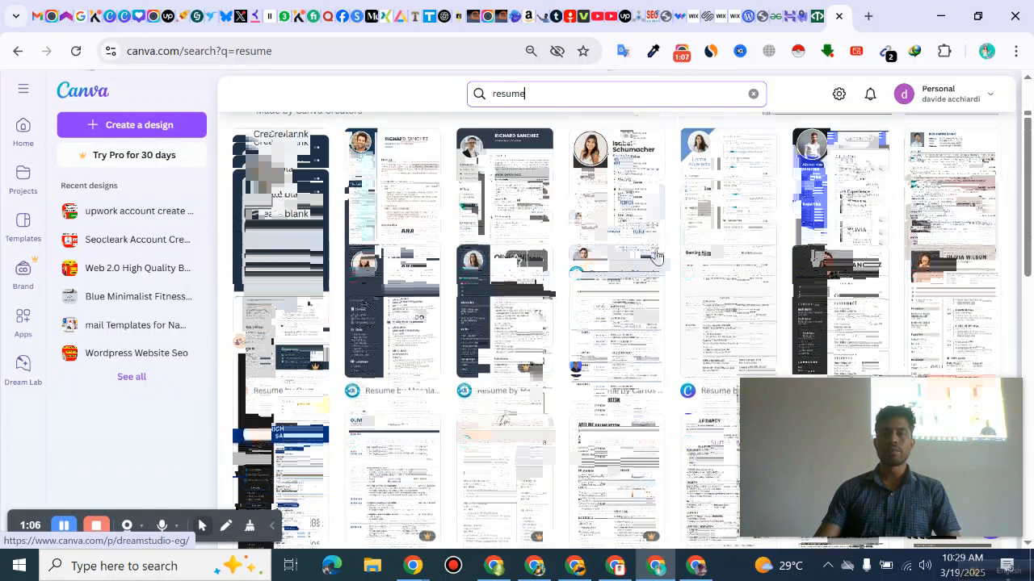
scroll(496, 246, "down", 2)
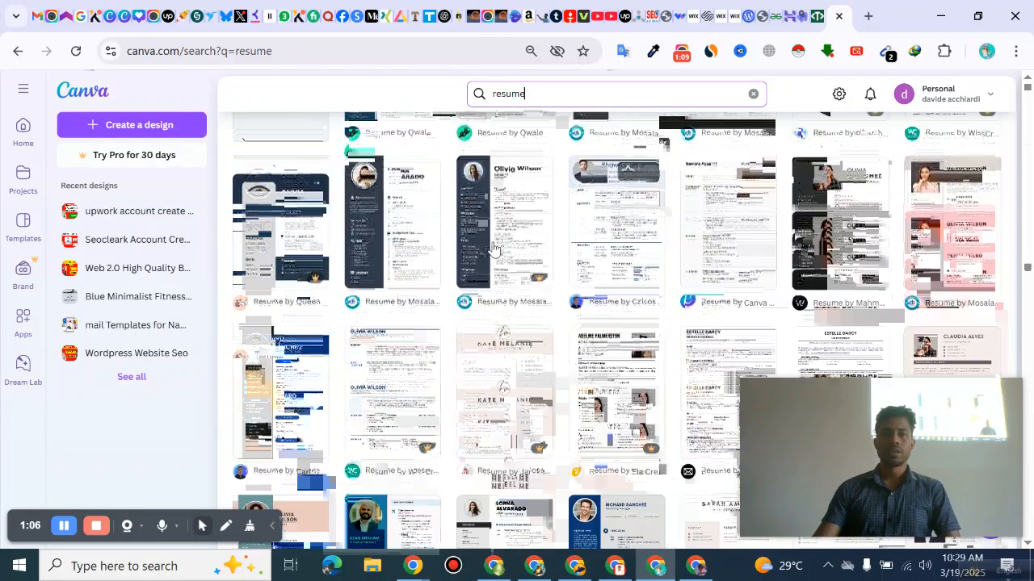
scroll(495, 250, "down", 3)
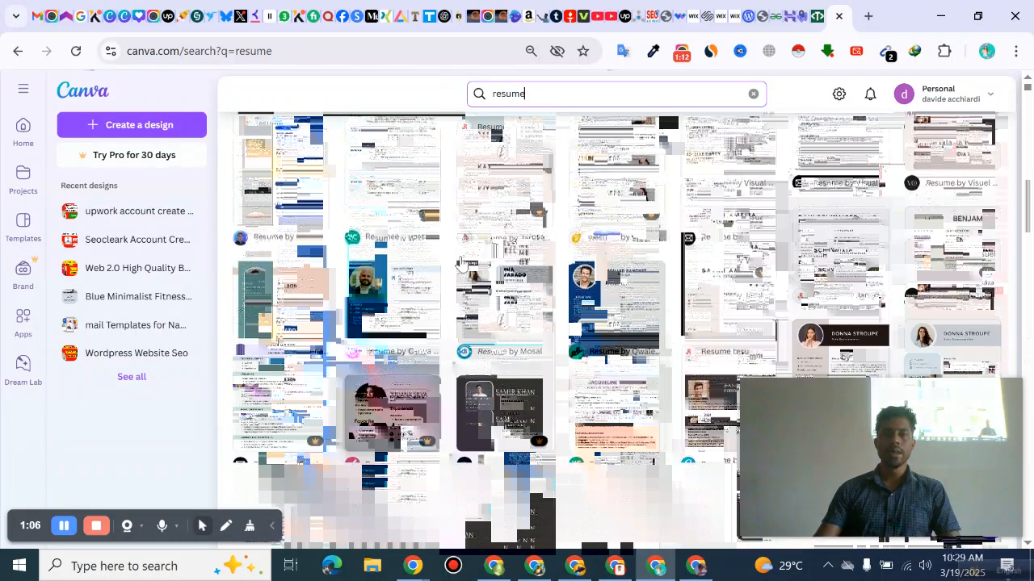
scroll(462, 265, "up", 5)
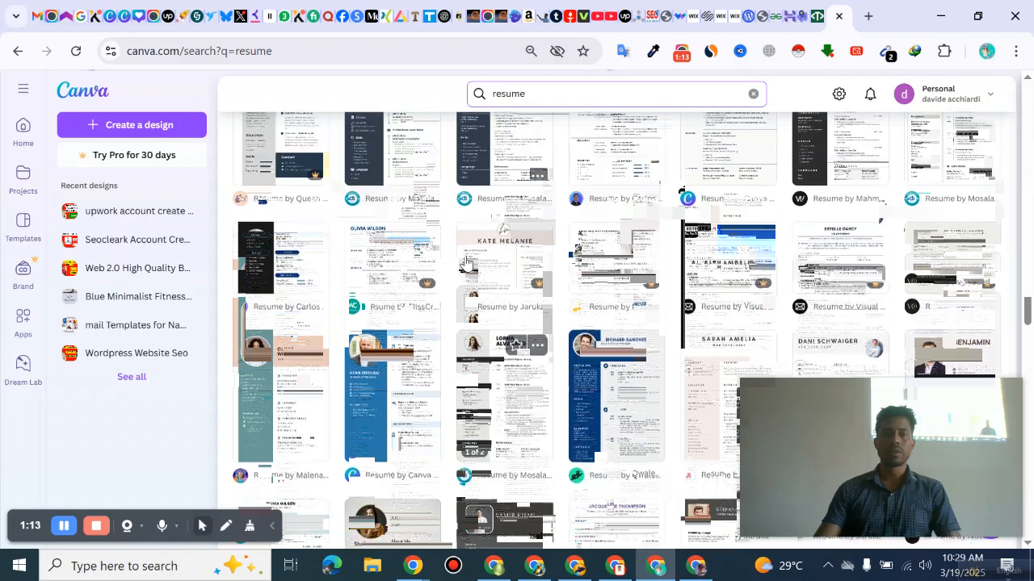
scroll(472, 256, "up", 1)
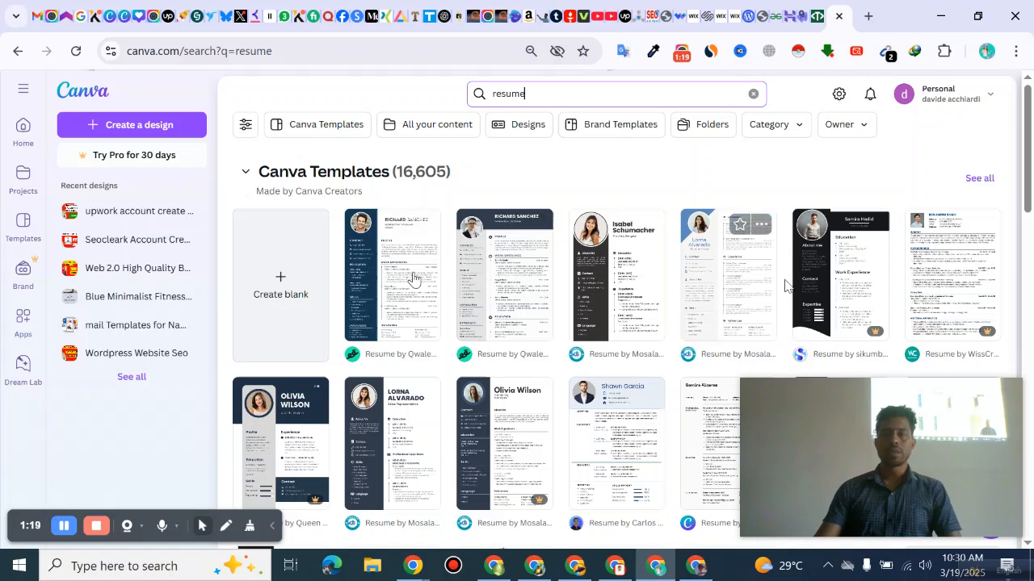
scroll(475, 269, "down", 1)
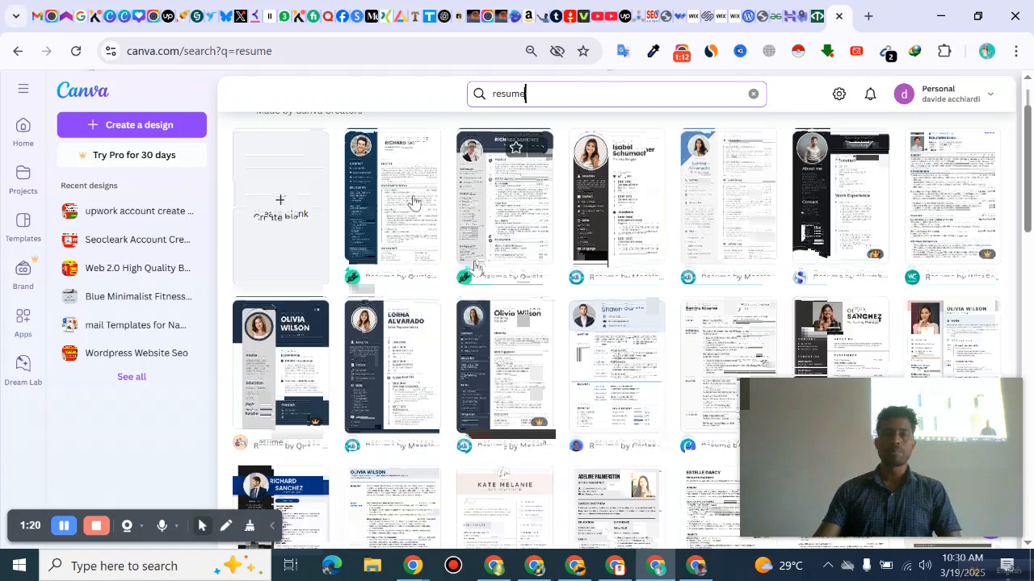
scroll(476, 268, "up", 1)
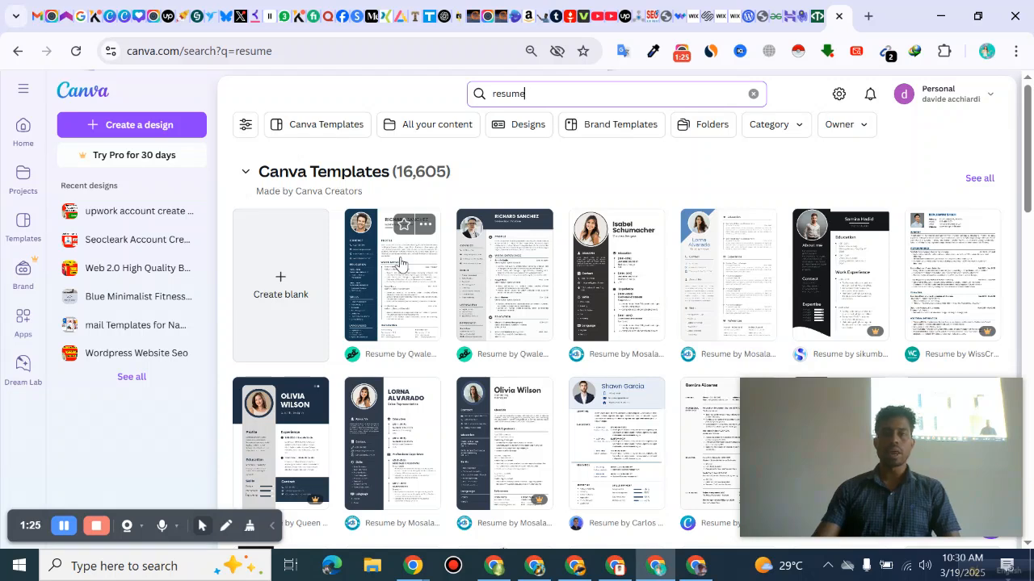
Step: Open the Blue Simple Professional CV Resume template and start customizing it as a new design
left_click(399, 262)
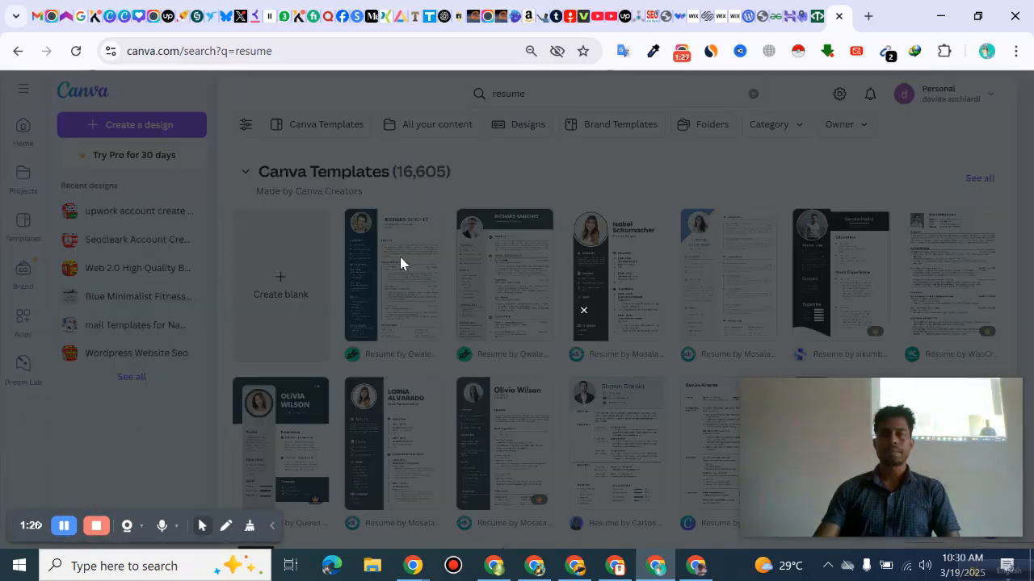
left_click(399, 264)
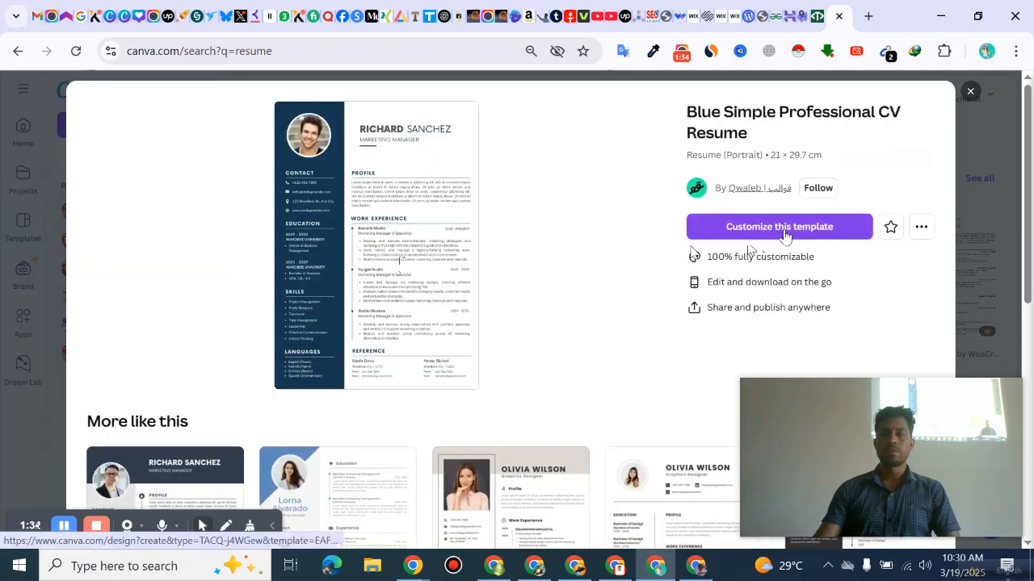
left_click(784, 233)
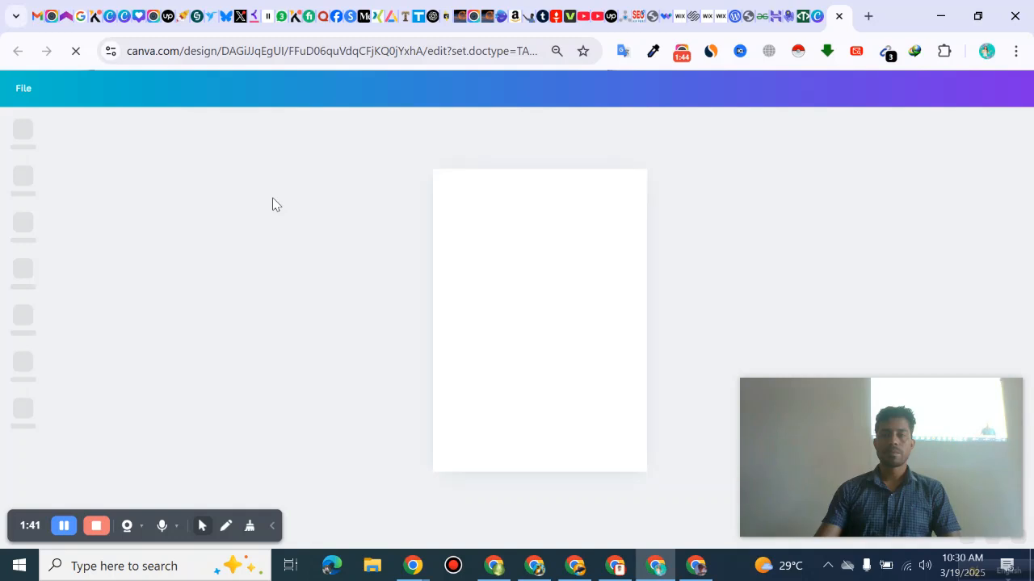
Step: Examine the editable elements in the upper part of the resume, including the profile photo, name, job title and profile heading
left_click(538, 244)
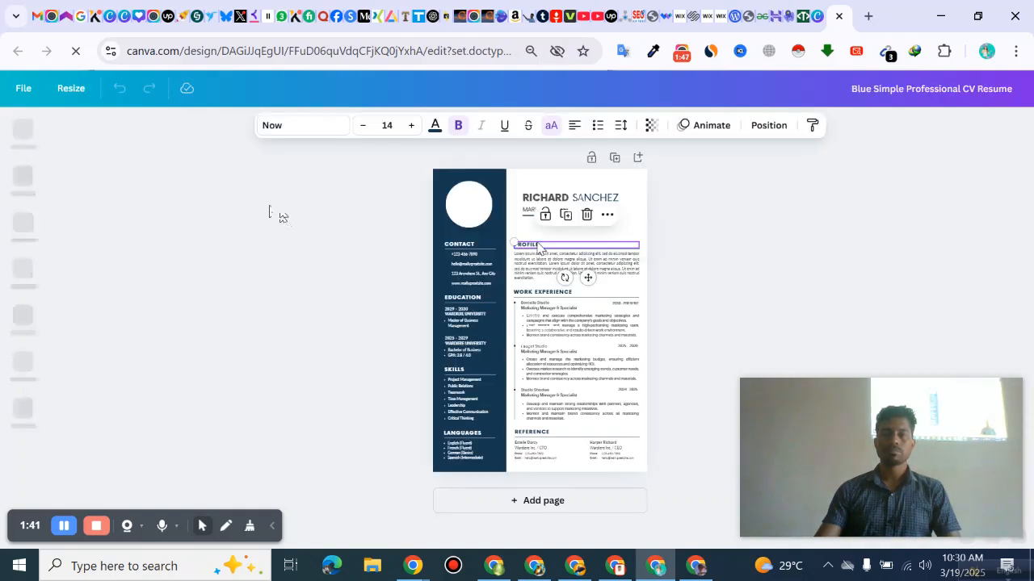
left_click(378, 233)
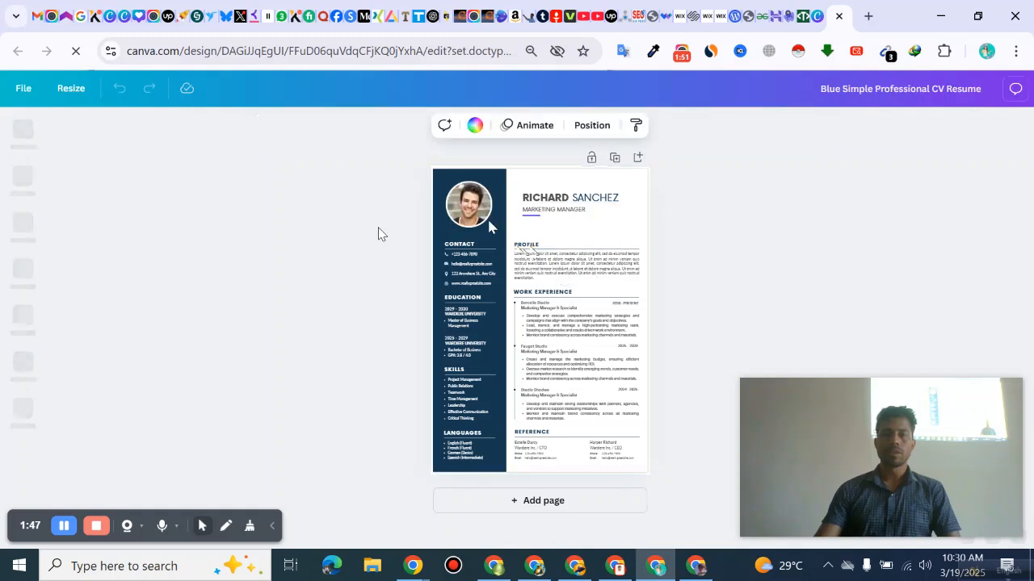
left_click(469, 209)
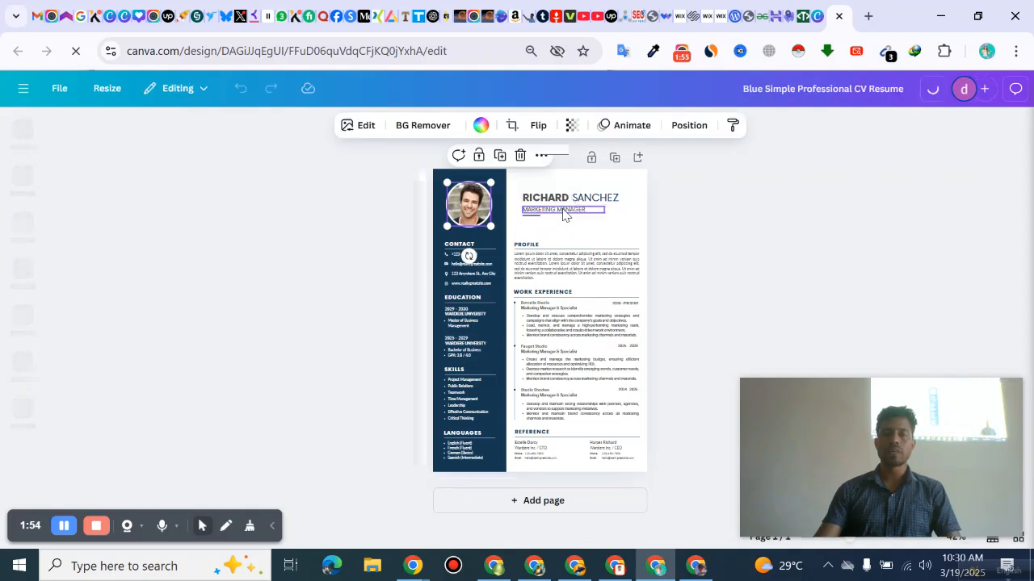
left_click(563, 212)
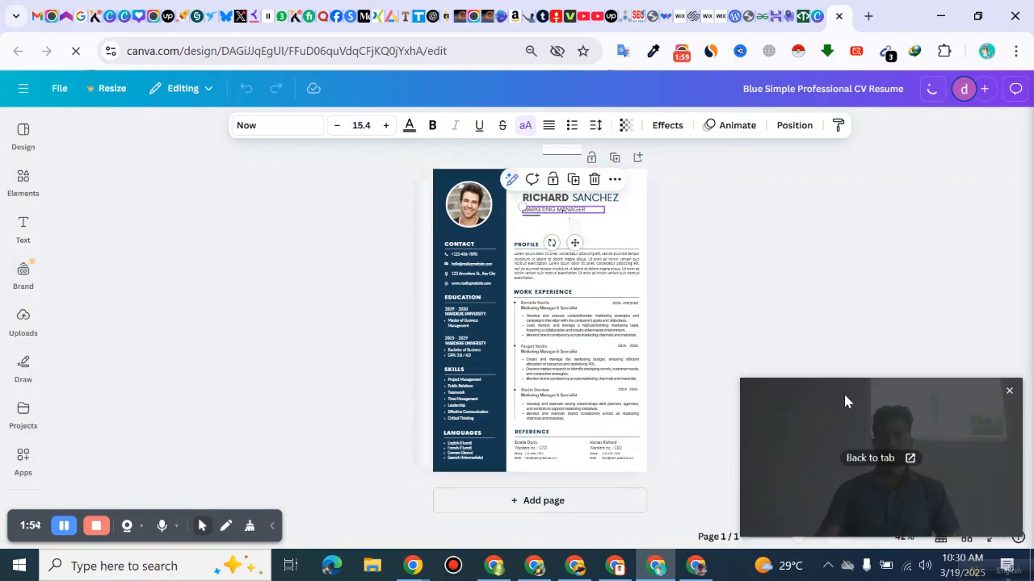
left_click_drag(843, 393, 879, 390)
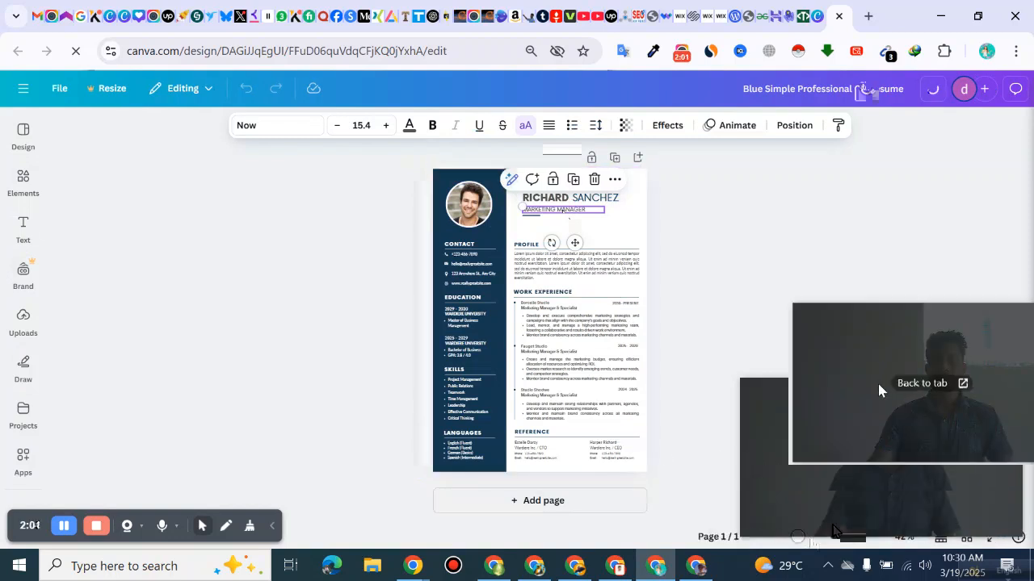
left_click(814, 539)
left_click_drag(814, 539, 835, 539)
left_click_drag(889, 350, 858, 475)
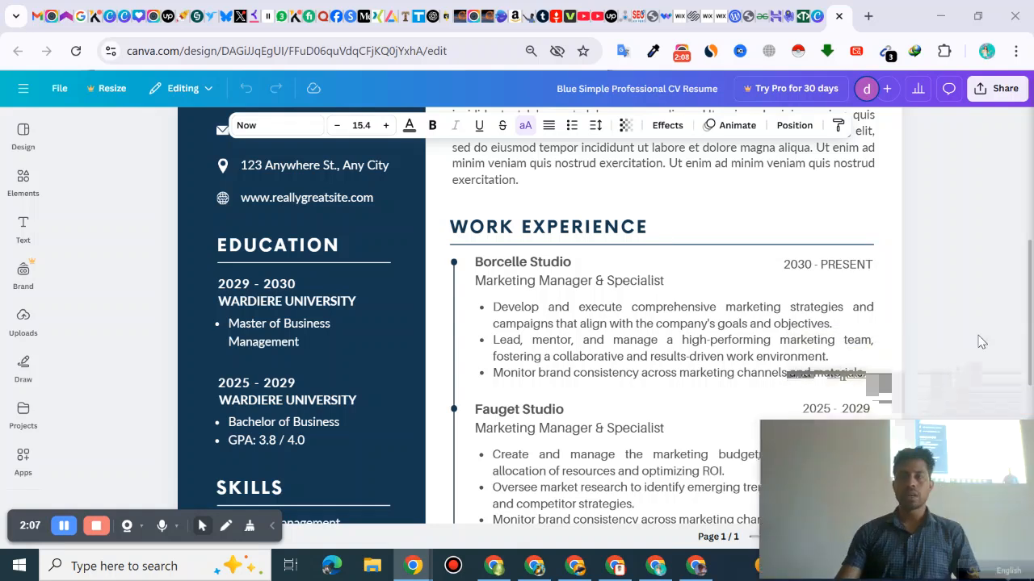
scroll(1031, 297, "up", 2)
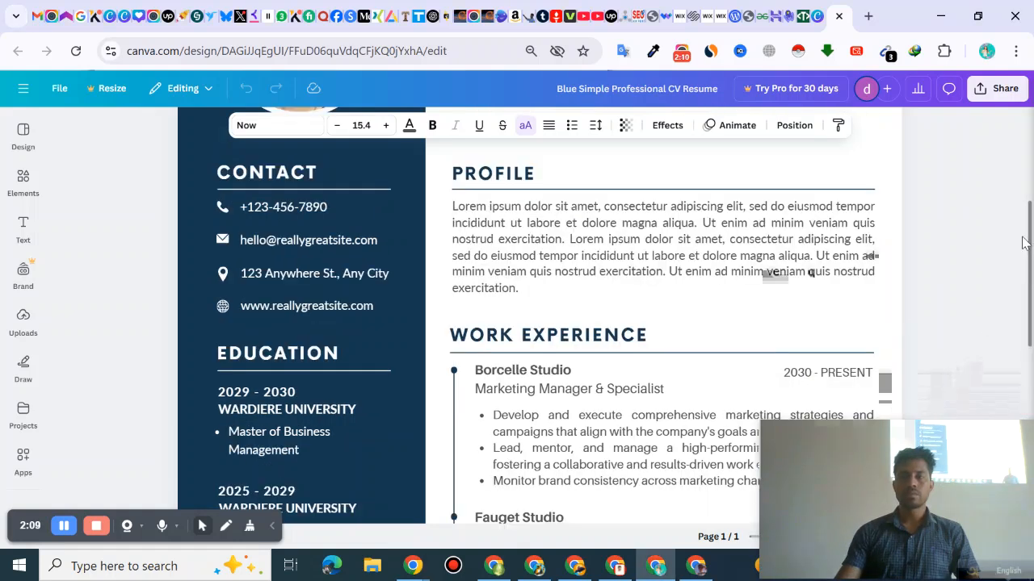
scroll(1022, 242, "up", 5)
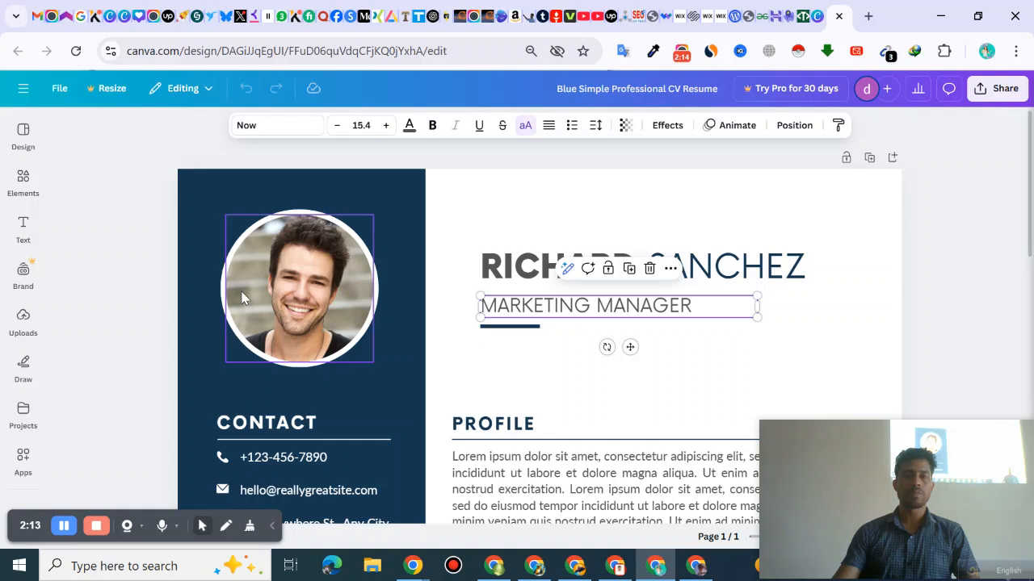
left_click(280, 284)
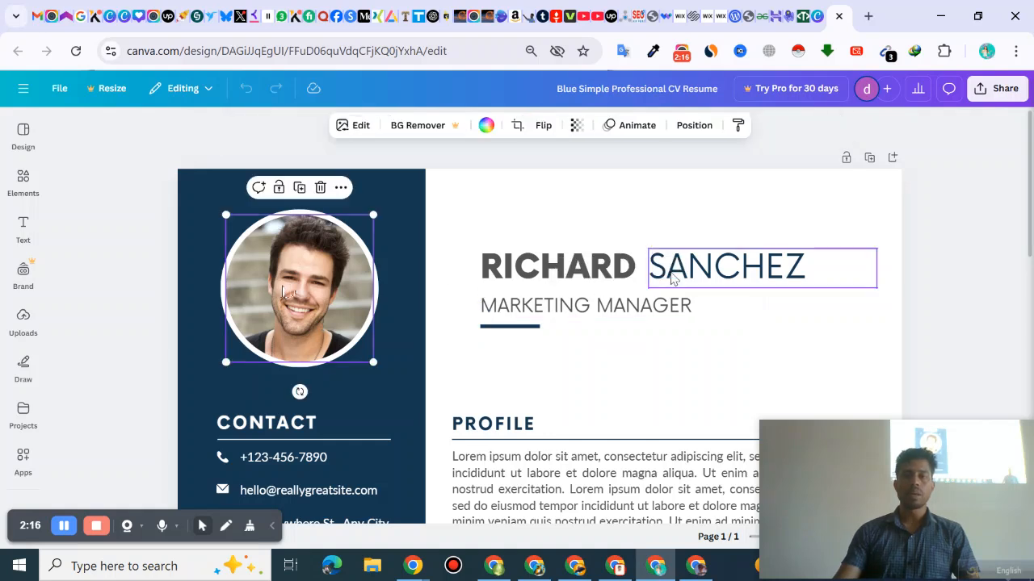
left_click(674, 278)
left_click(571, 305)
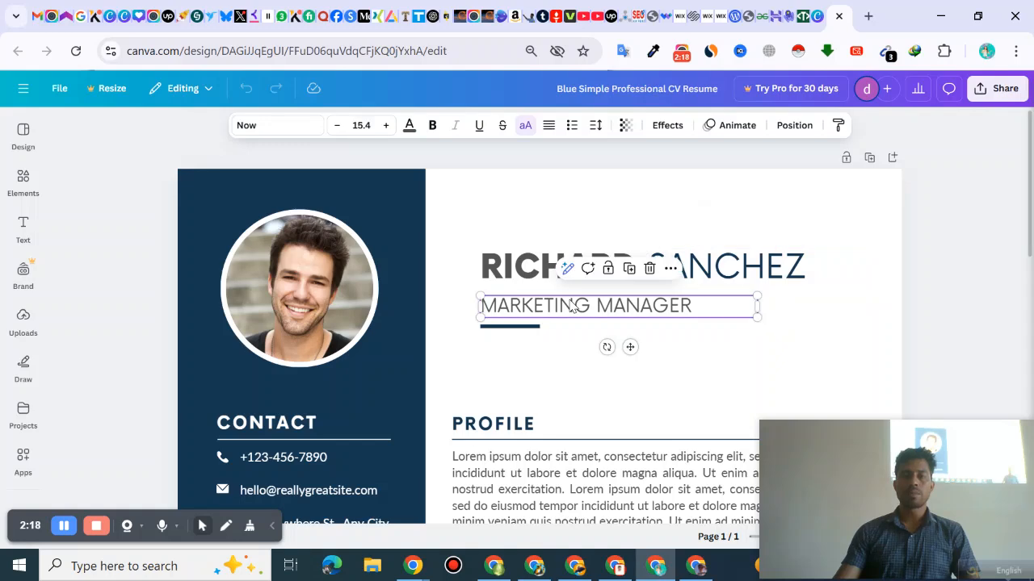
Step: Examine the resume's work experience, education, skills, languages and reference sections, checking the individual reference text elements
scroll(582, 323, "down", 5)
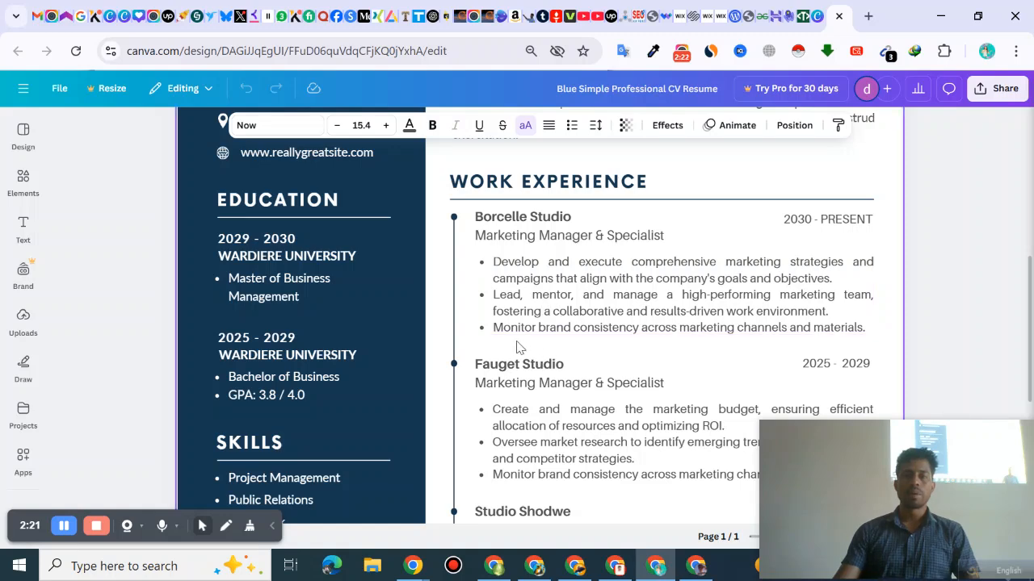
scroll(549, 331, "down", 3)
scroll(566, 322, "down", 1)
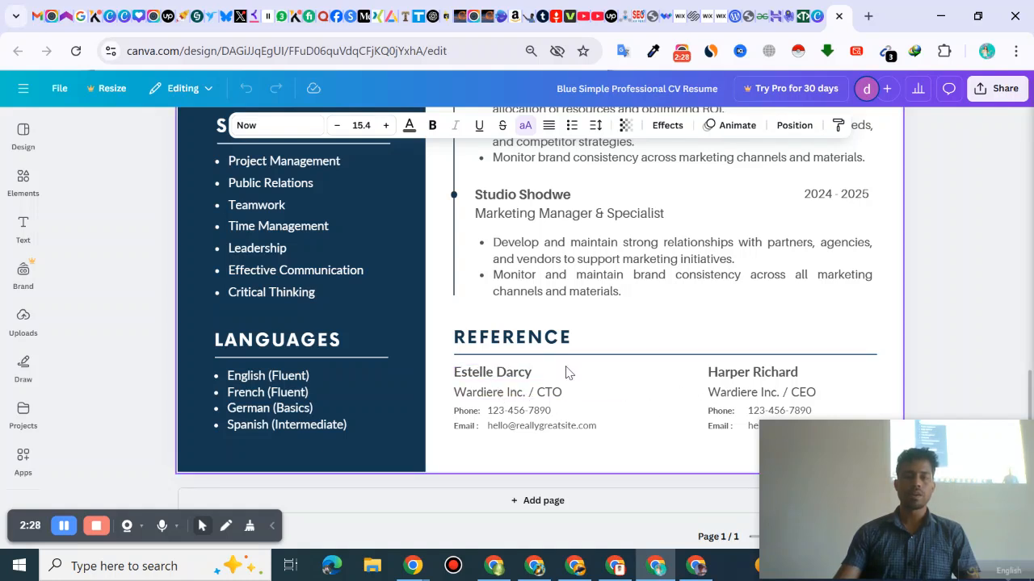
scroll(457, 368, "up", 3)
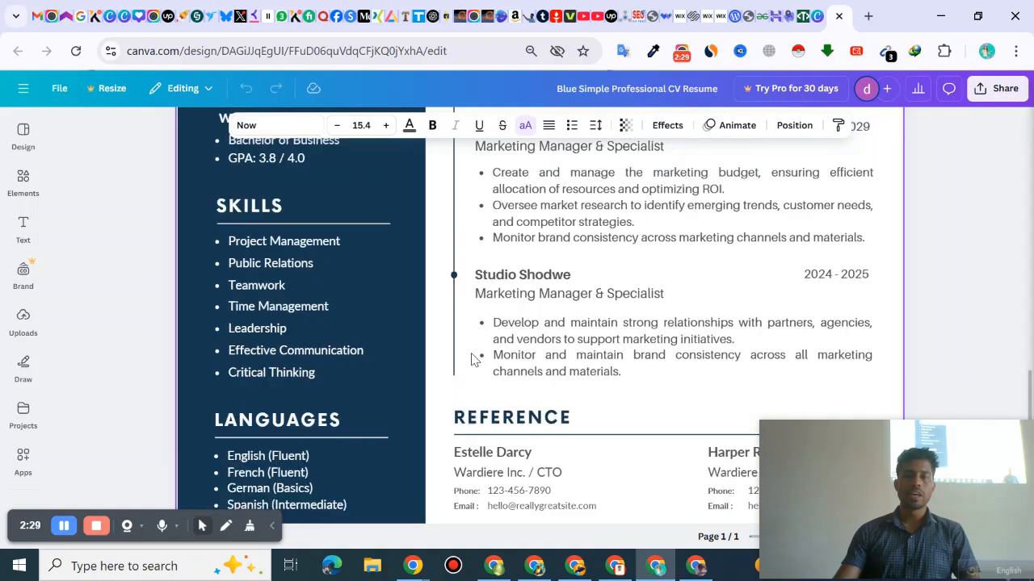
scroll(512, 347, "down", 3)
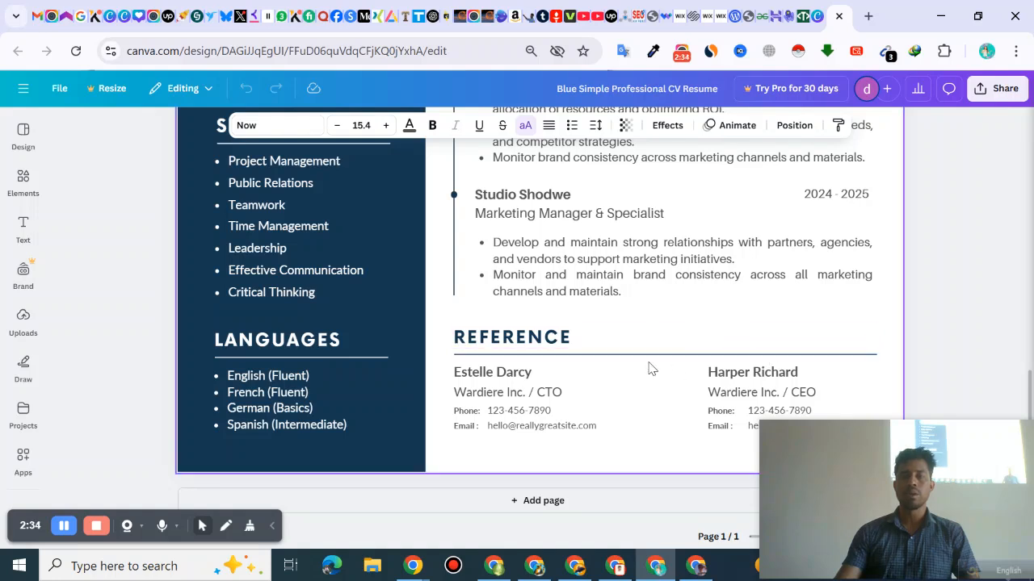
left_click(646, 340)
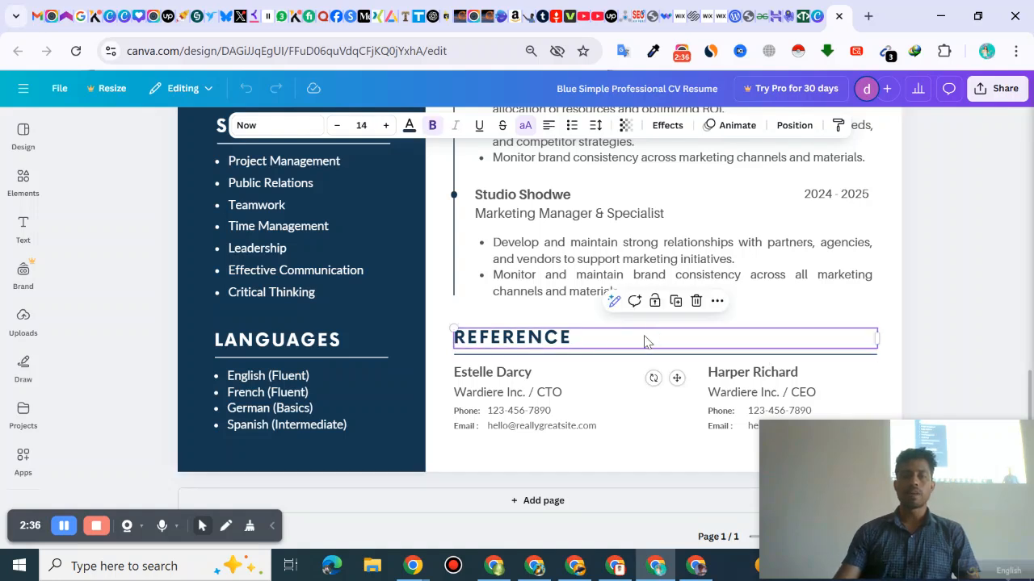
left_click(506, 376)
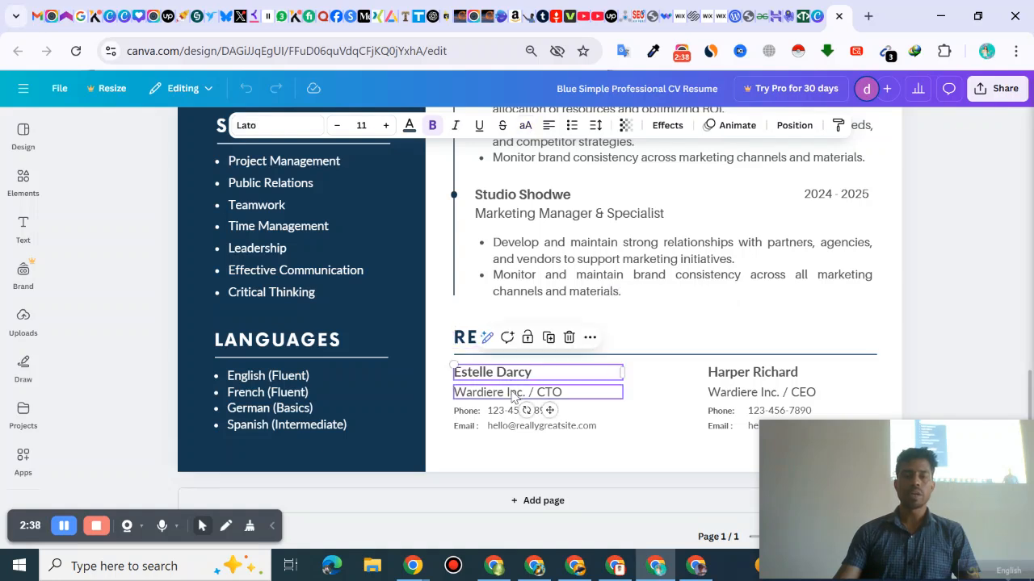
left_click(493, 394)
left_click(480, 413)
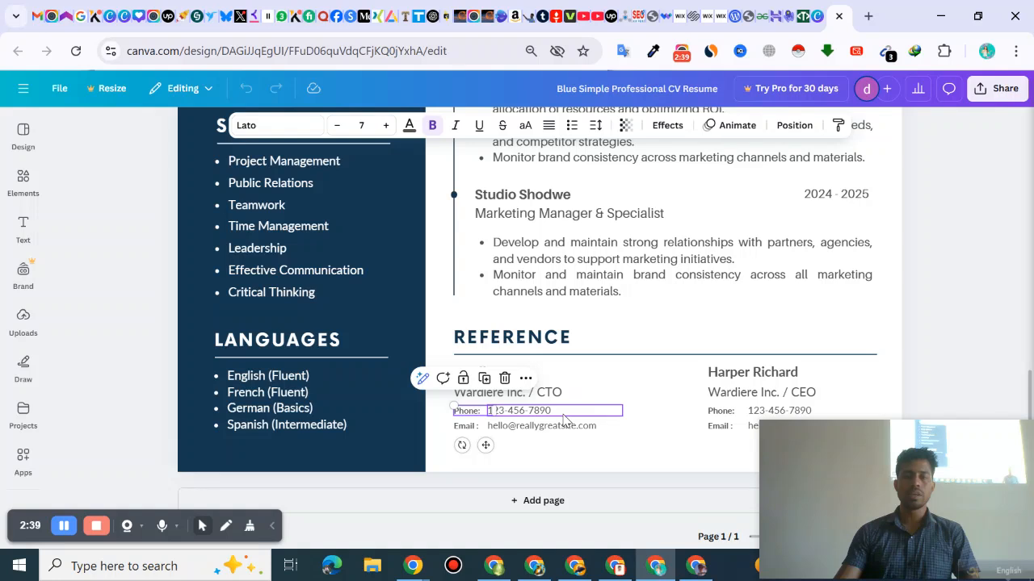
left_click(636, 378)
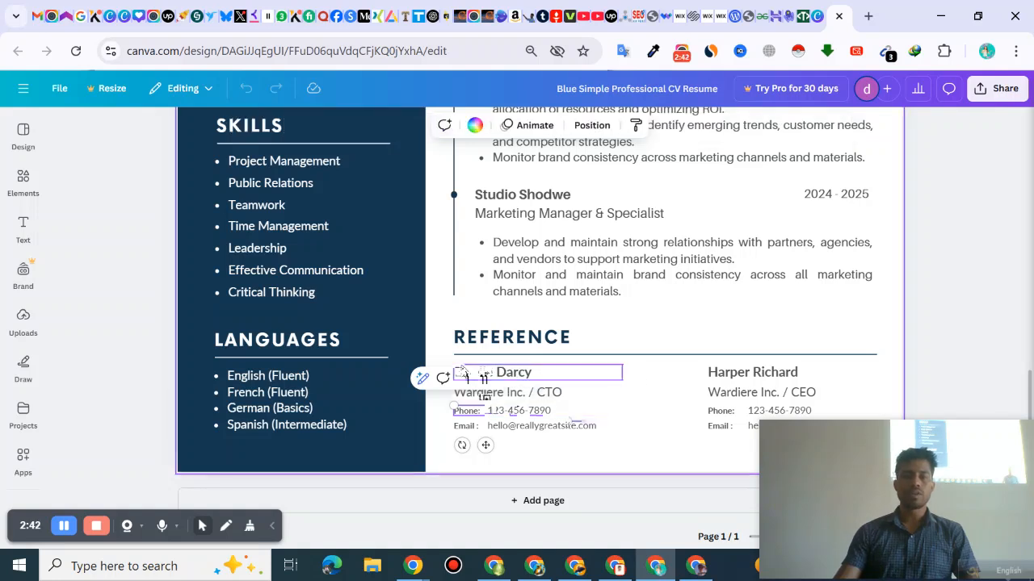
left_click(569, 346)
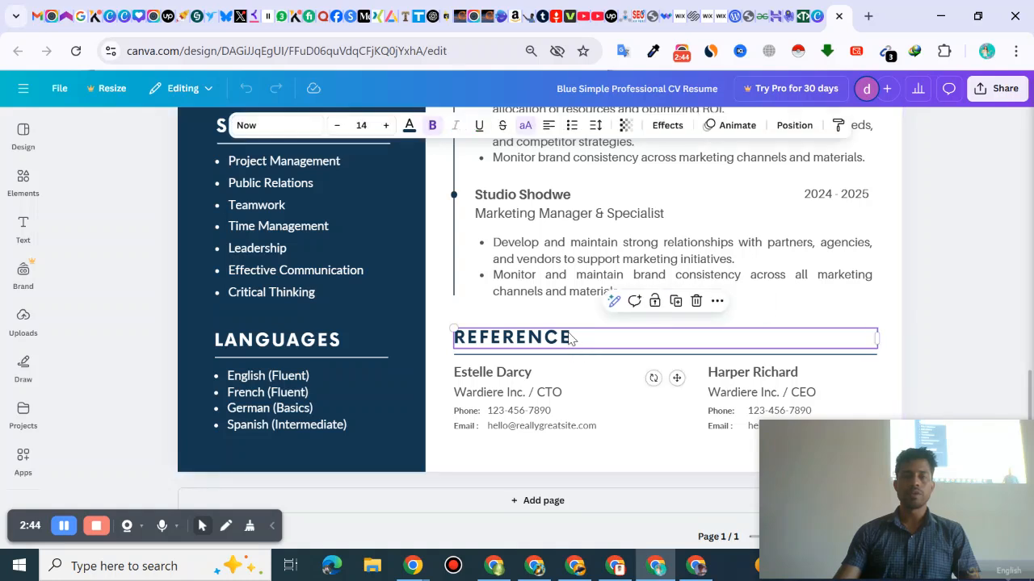
Step: Replace the REFERENCE section heading with EDUCATIONAL BACKGROUND
double_click(569, 333)
left_click(584, 335)
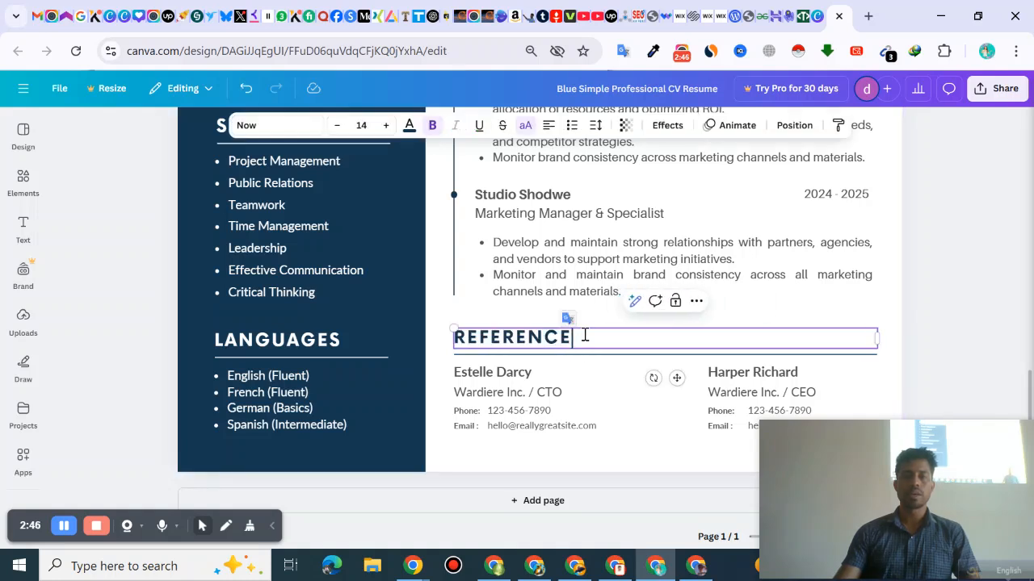
double_click(584, 335)
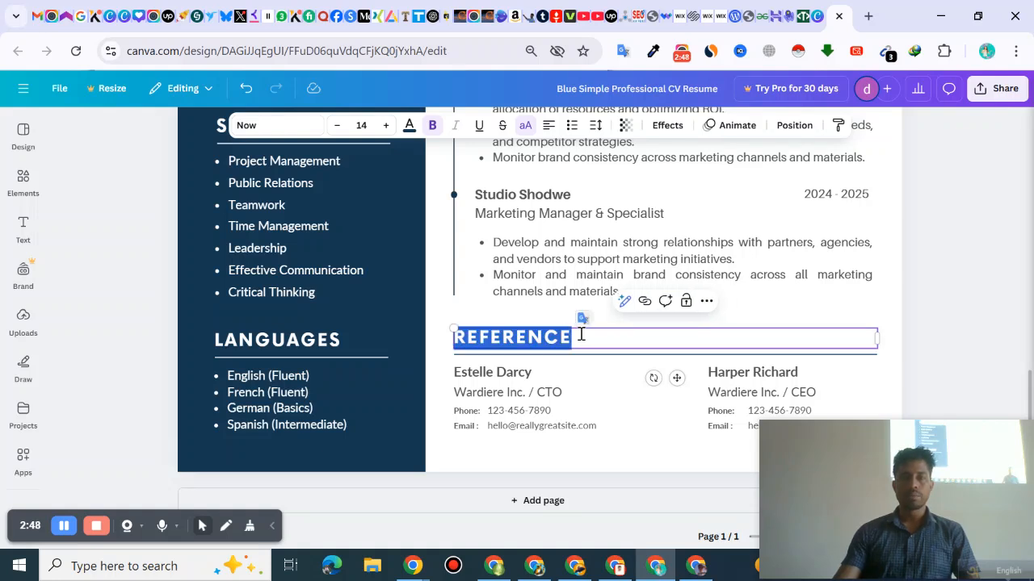
type("E")
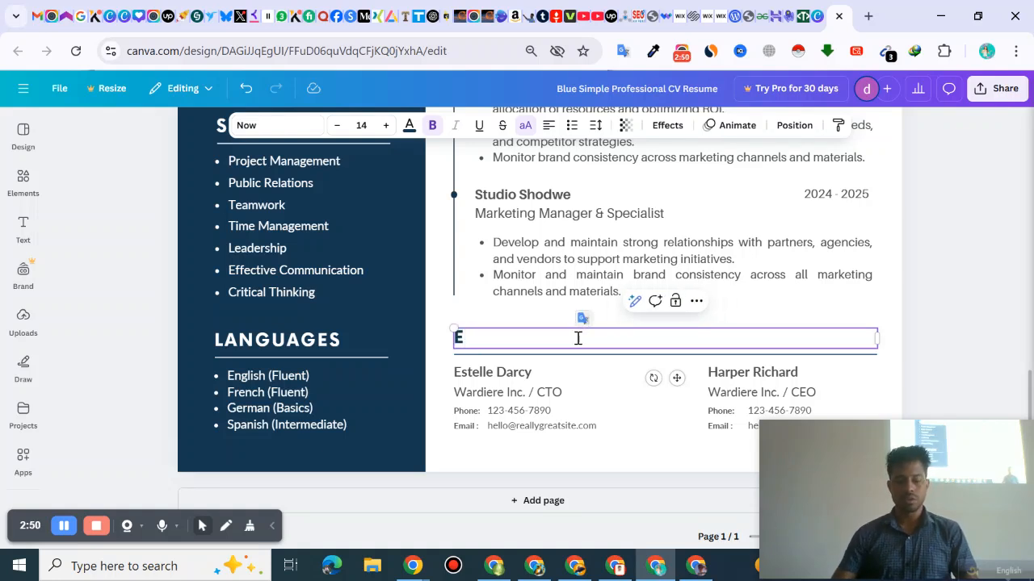
type("DUCATIONAL BA")
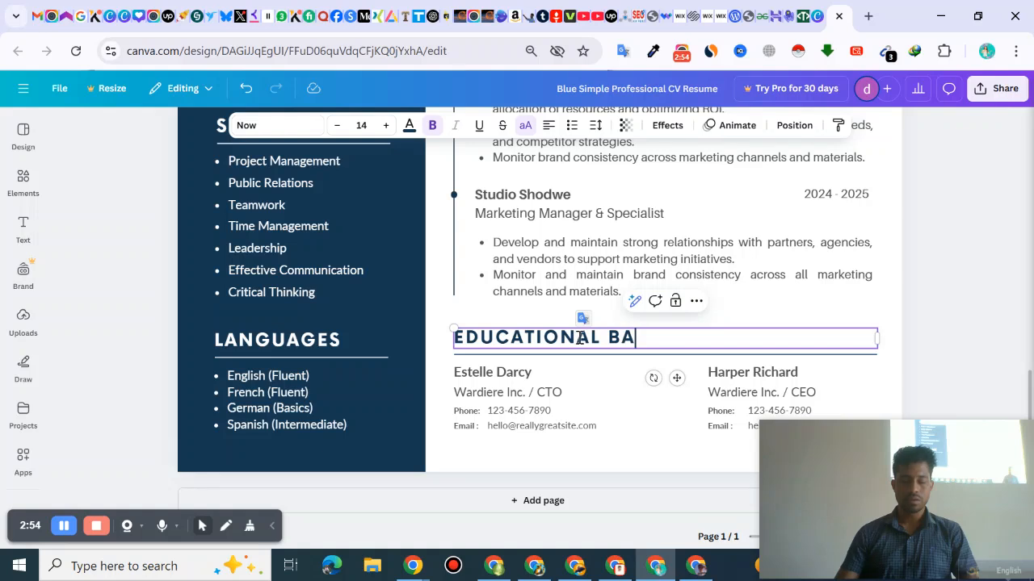
type("CKGROUND")
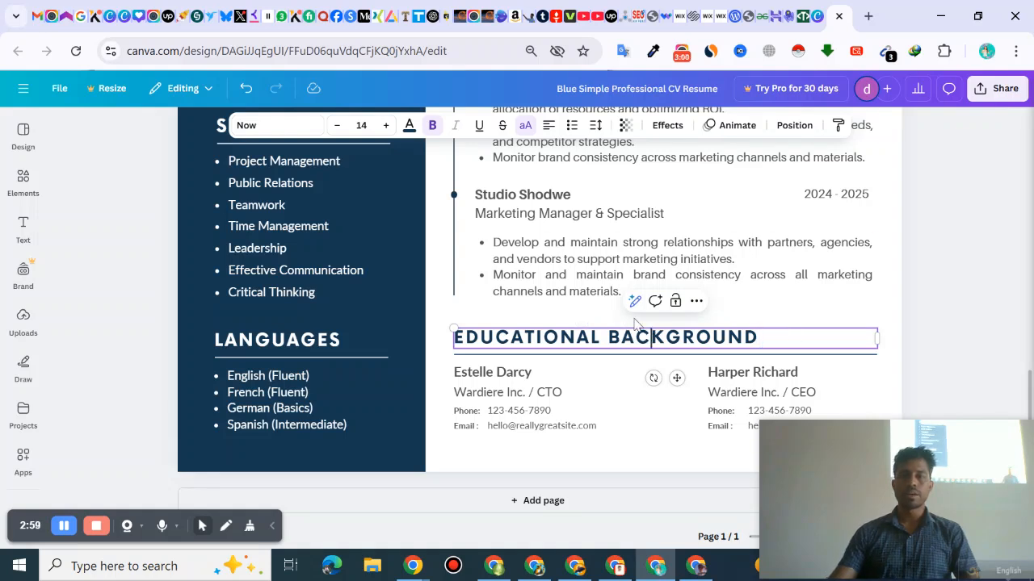
Step: Replace the first reference's name under the Educational Background heading with the column label "School/Colege"
scroll(544, 263, "up", 1)
scroll(544, 264, "down", 1)
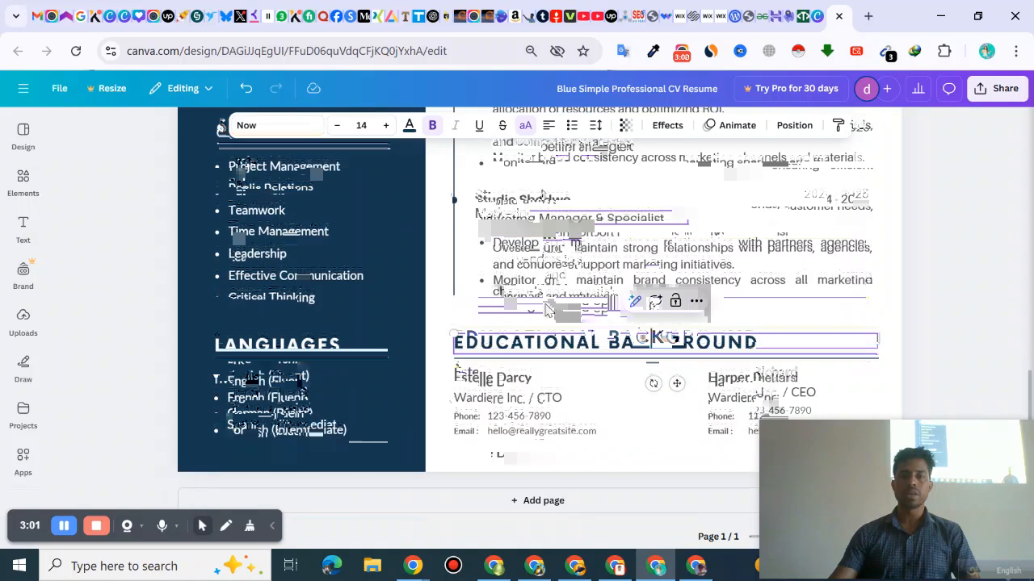
scroll(547, 309, "up", 5)
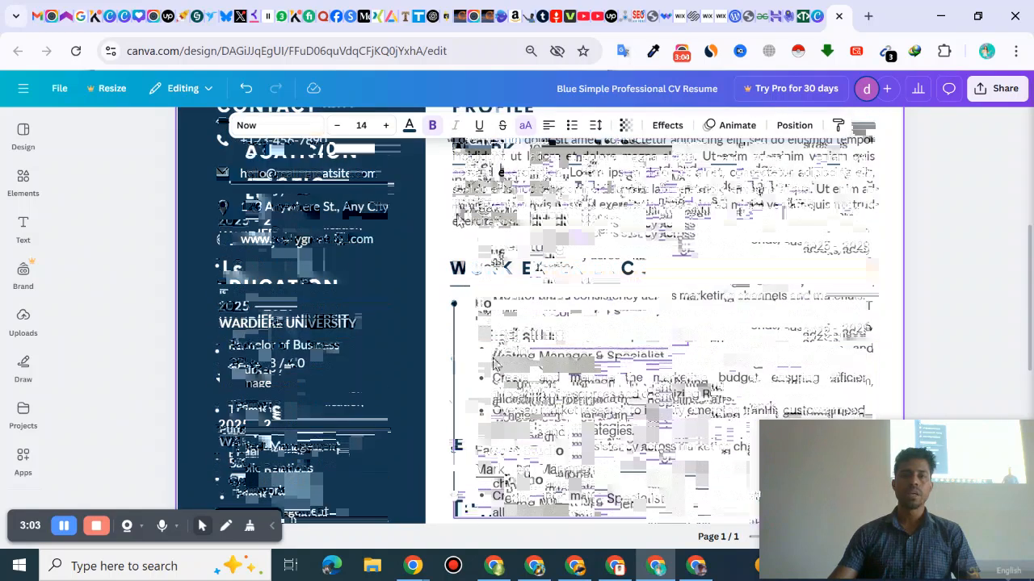
scroll(516, 355, "down", 5)
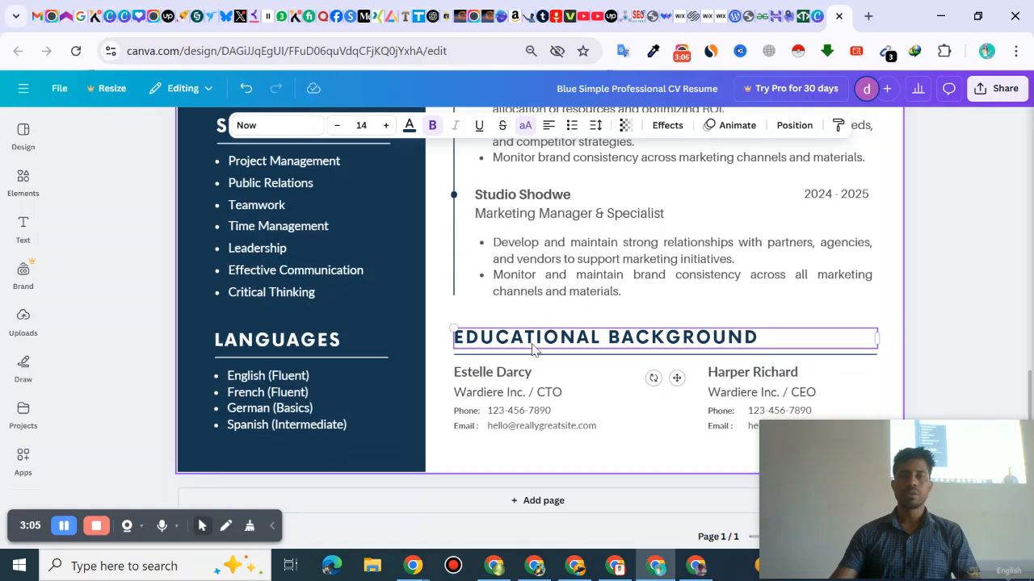
left_click(463, 377)
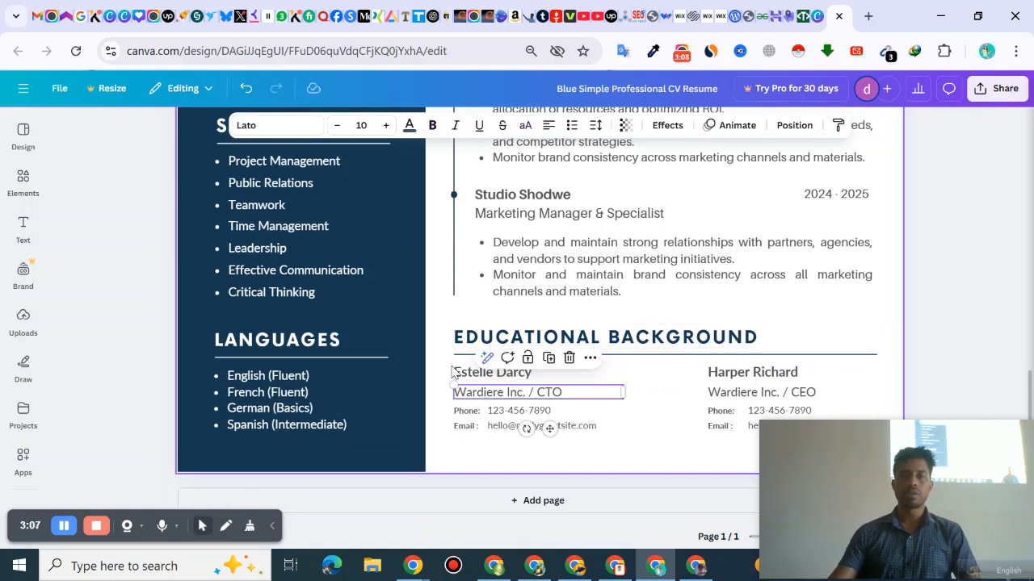
left_click(472, 376)
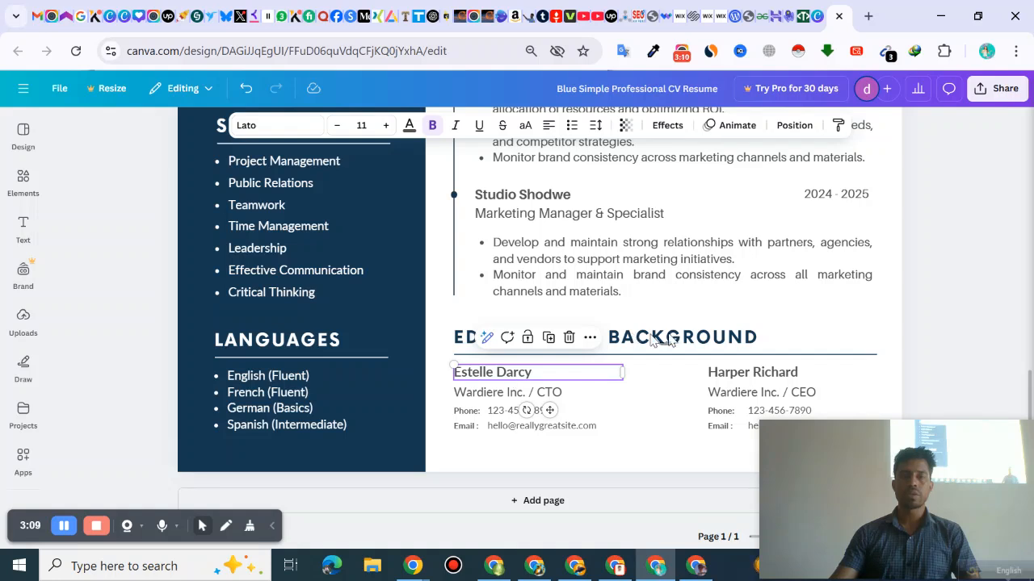
double_click(510, 373)
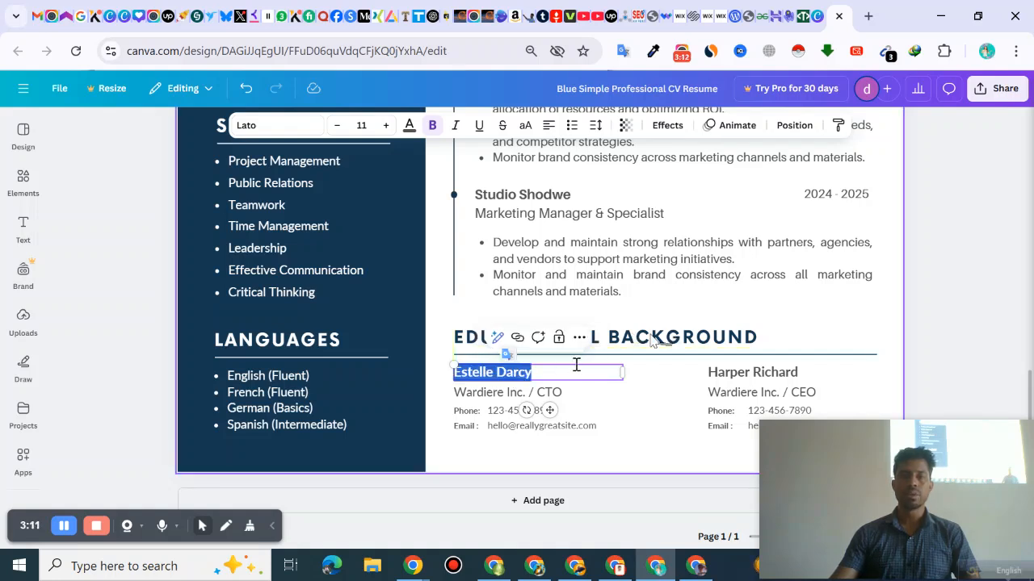
type("Sc")
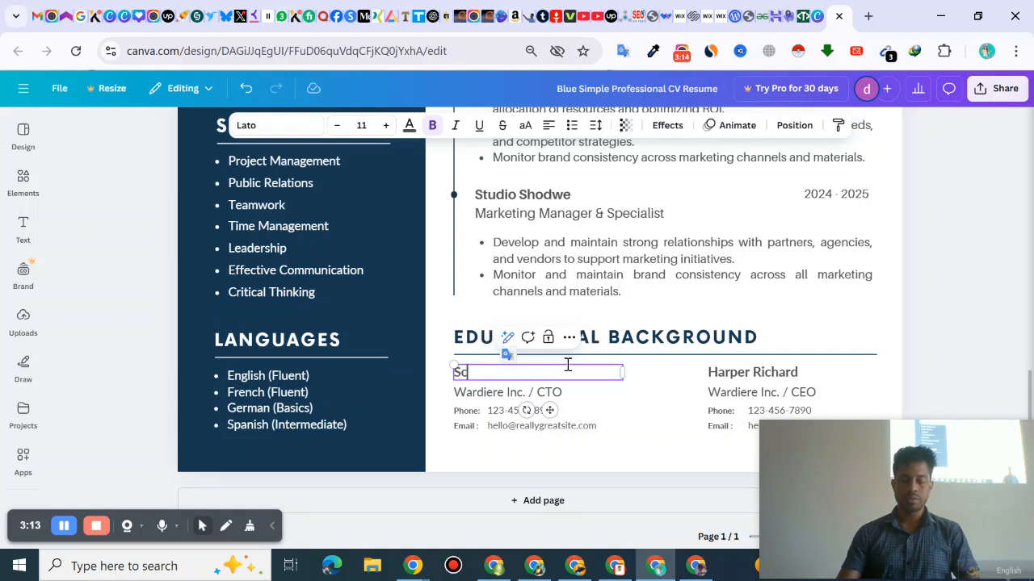
type("hool/Colege")
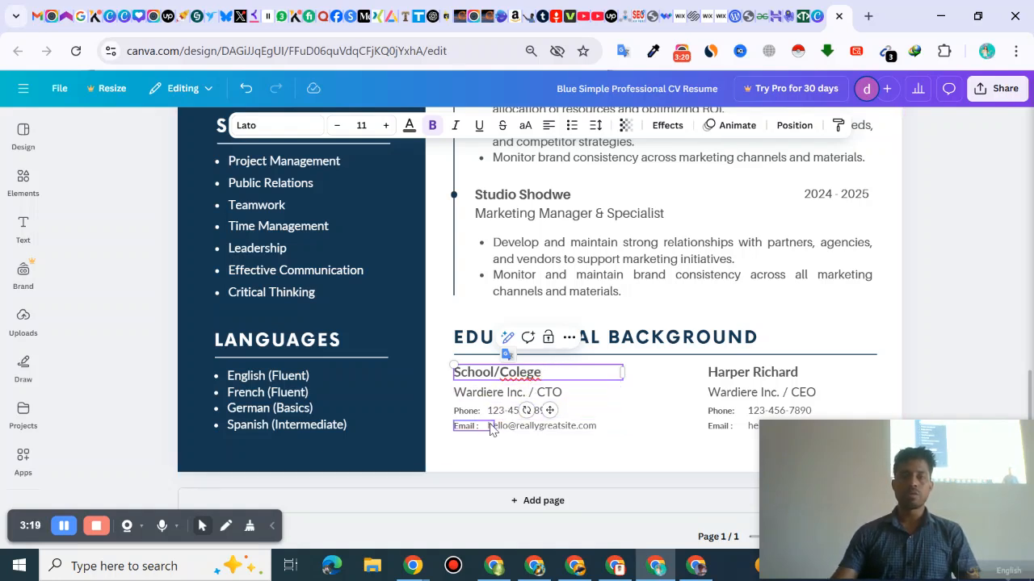
Step: Replace the second reference's name under the Educational Background heading with the column label "Result"
left_click(763, 372)
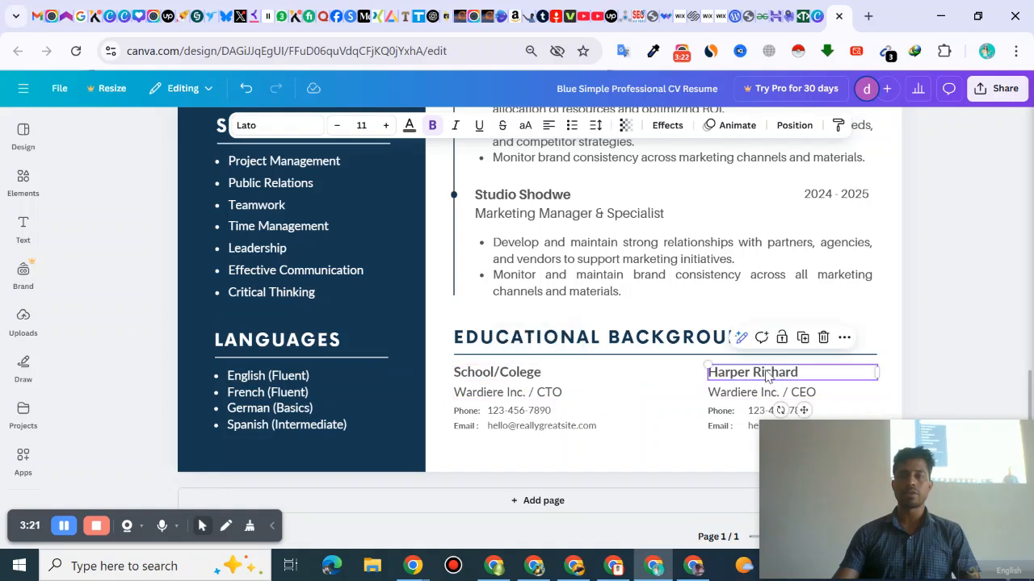
left_click(768, 371)
type("Res")
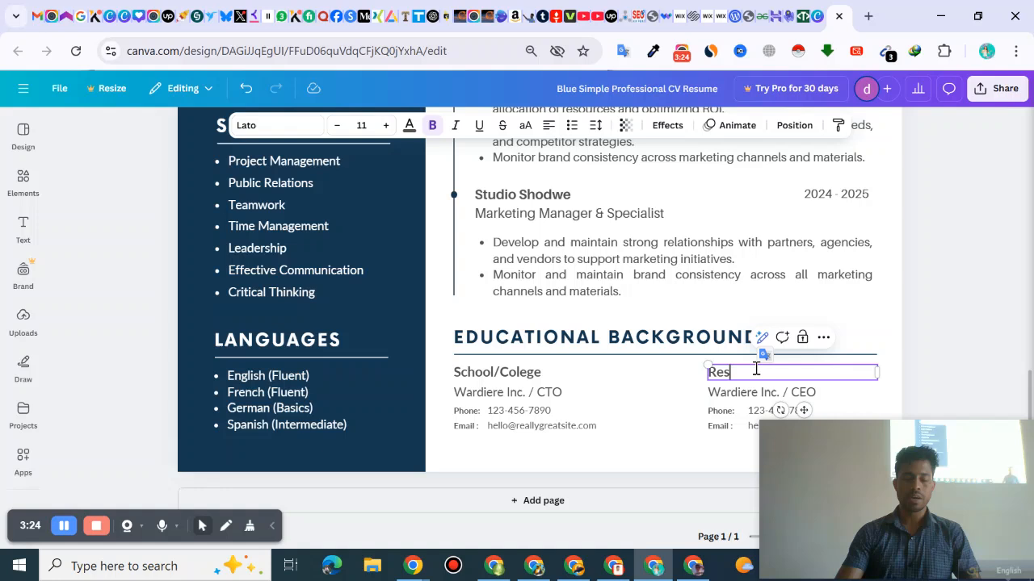
type("ult")
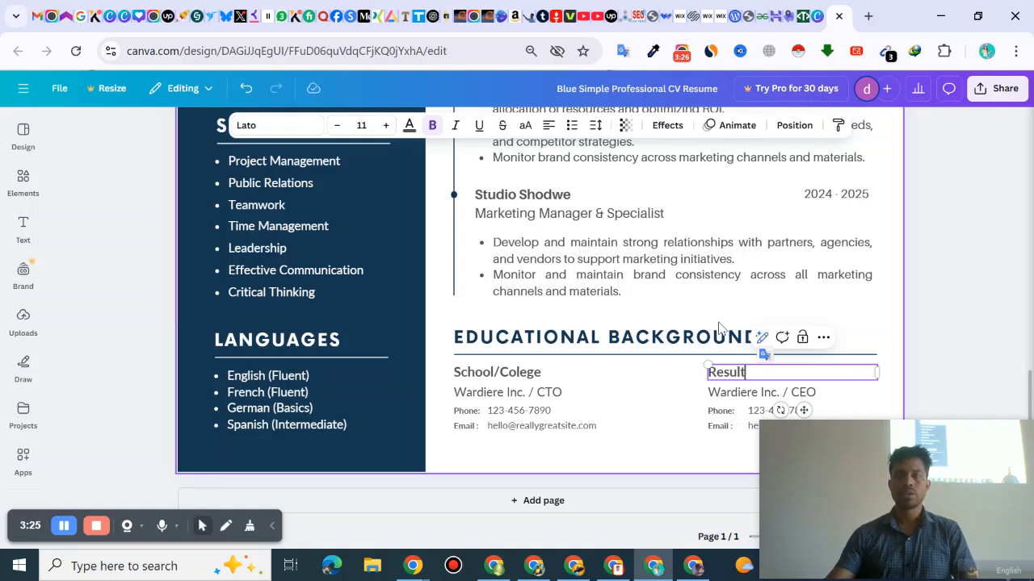
Step: Delete the phone and email lines, including their labels, from both columns of the Educational Background section
left_click(533, 410)
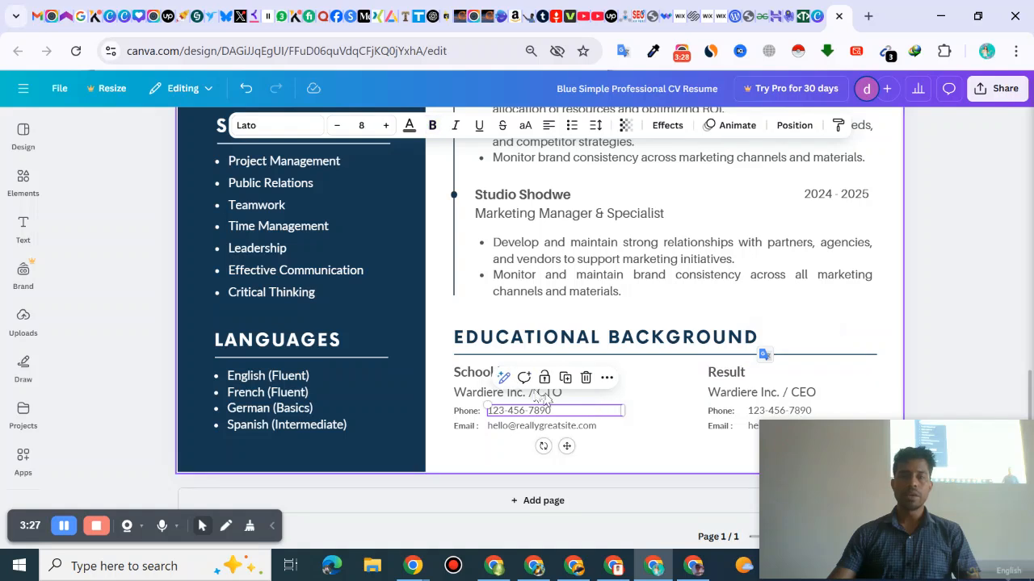
left_click(446, 397)
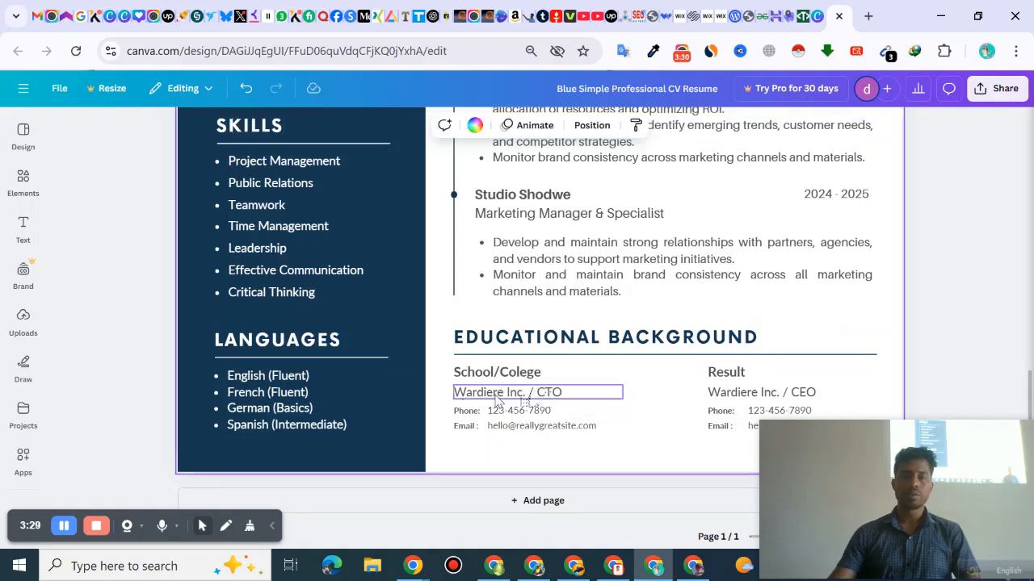
left_click(496, 396)
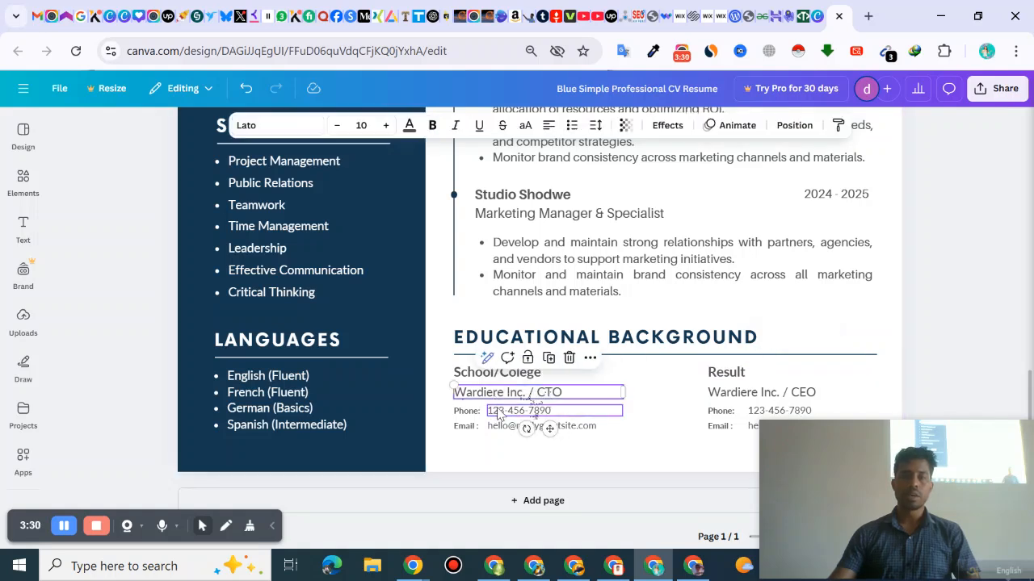
left_click(767, 397)
left_click_drag(449, 412, 762, 431)
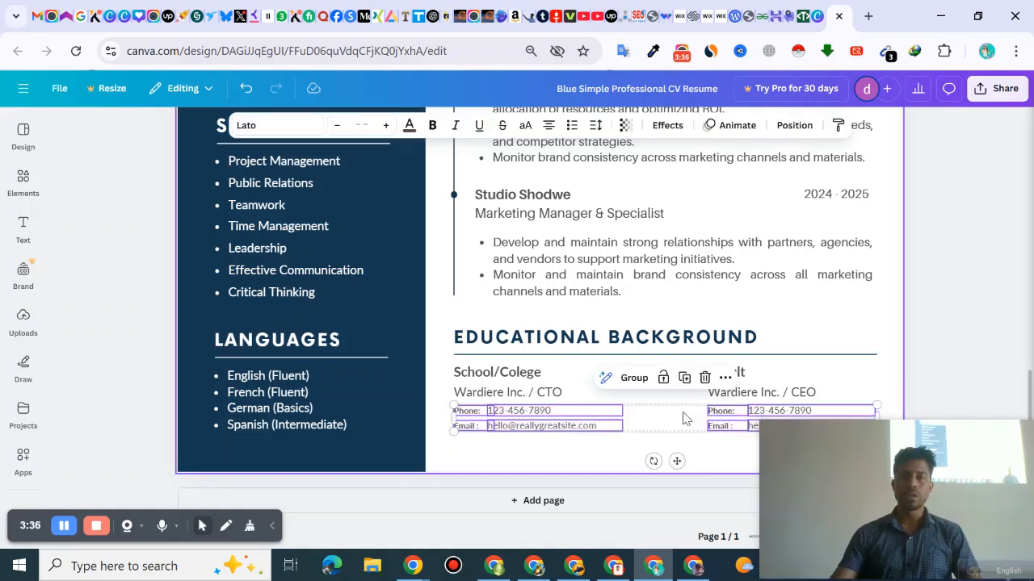
left_click(704, 377)
Step: Replace the company line under School/Colege with "Tobgi High School"
scroll(590, 409, "up", 10)
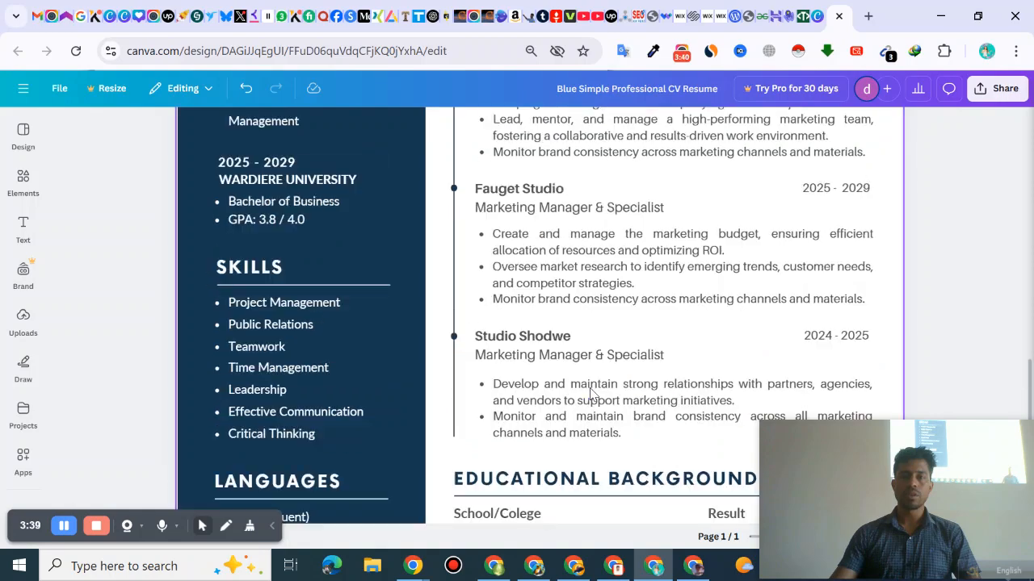
scroll(591, 392, "down", 10)
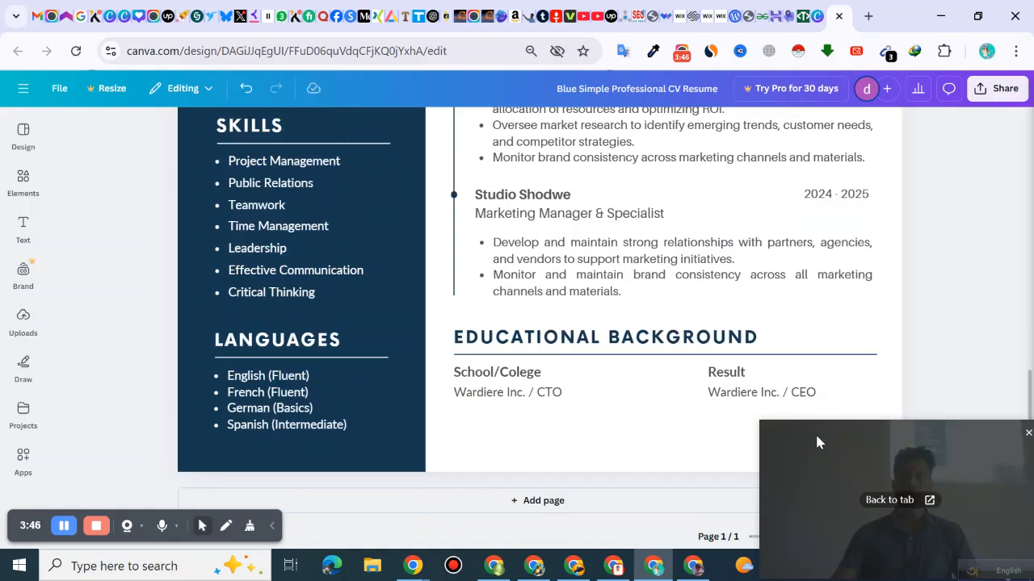
left_click_drag(816, 437, 891, 467)
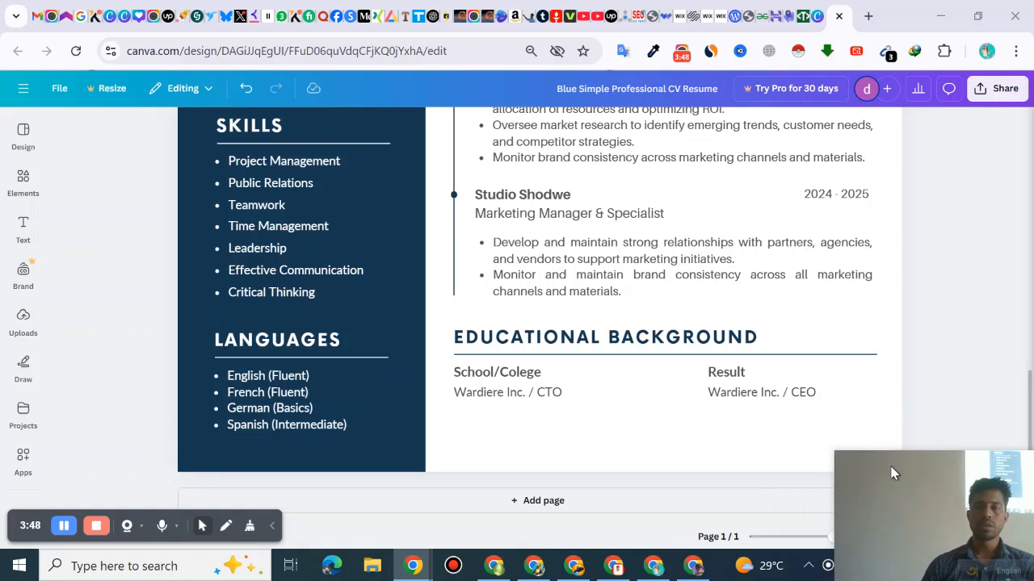
left_click(535, 393)
left_click(537, 394)
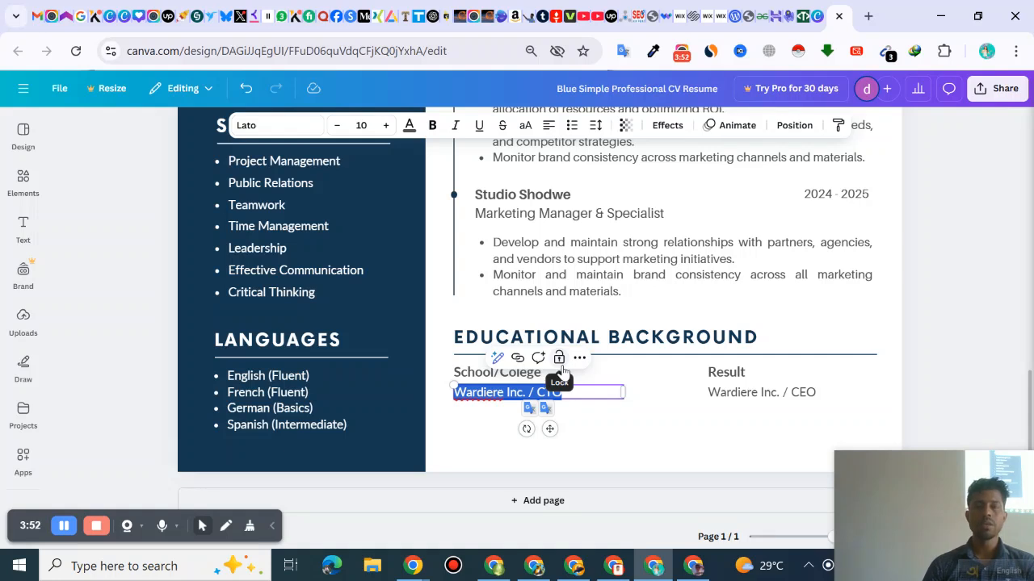
type("To")
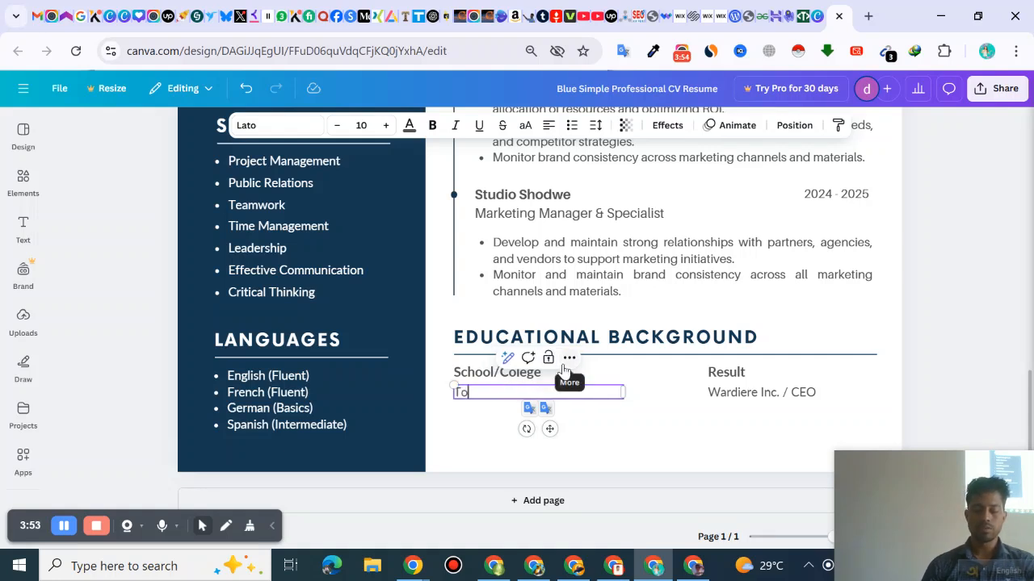
type("bgi High")
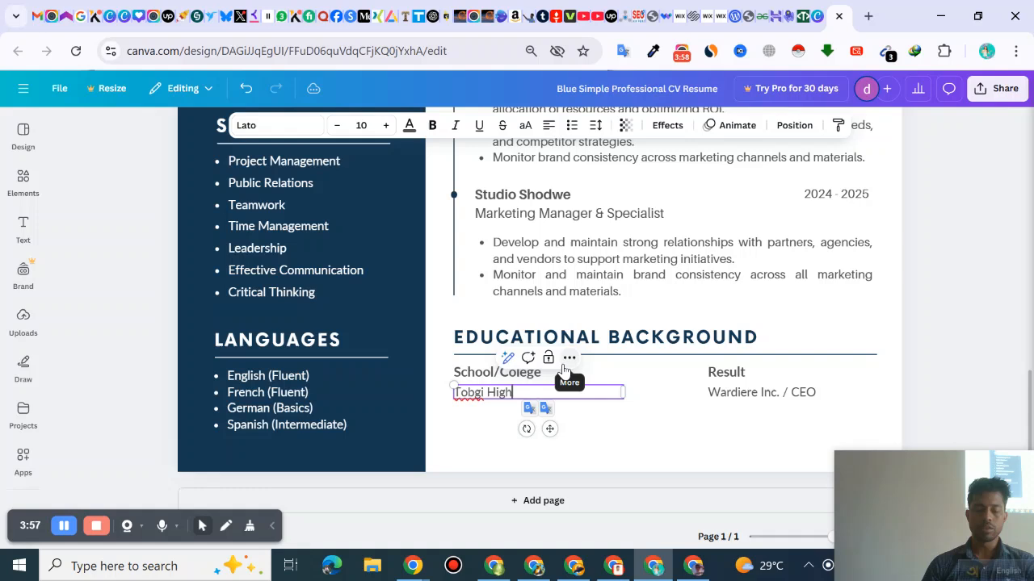
type(" School")
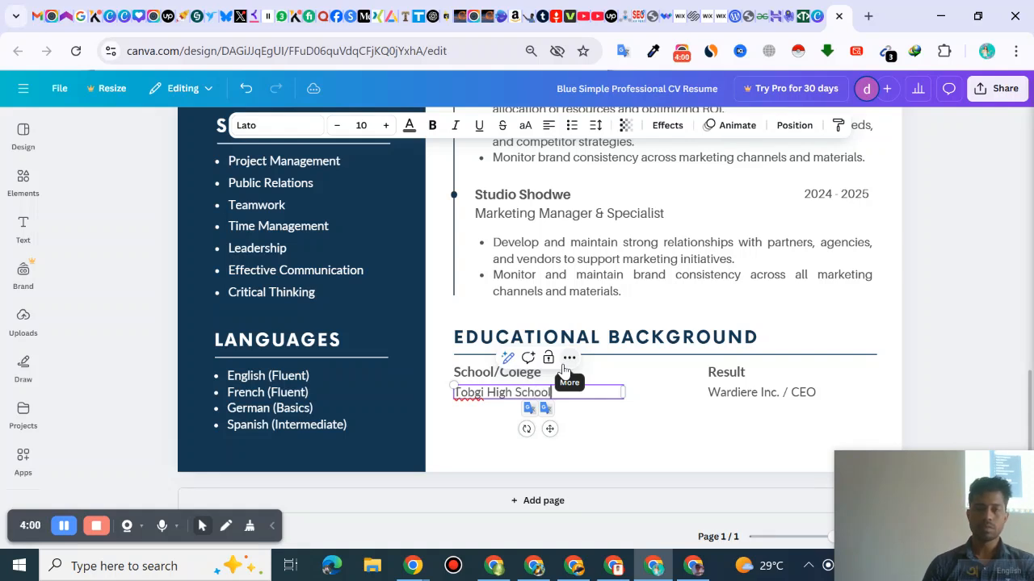
Step: Duplicate the Tobgi High School text line and place the copy directly below it, near the same left alignment
left_click(576, 428)
left_click(554, 391)
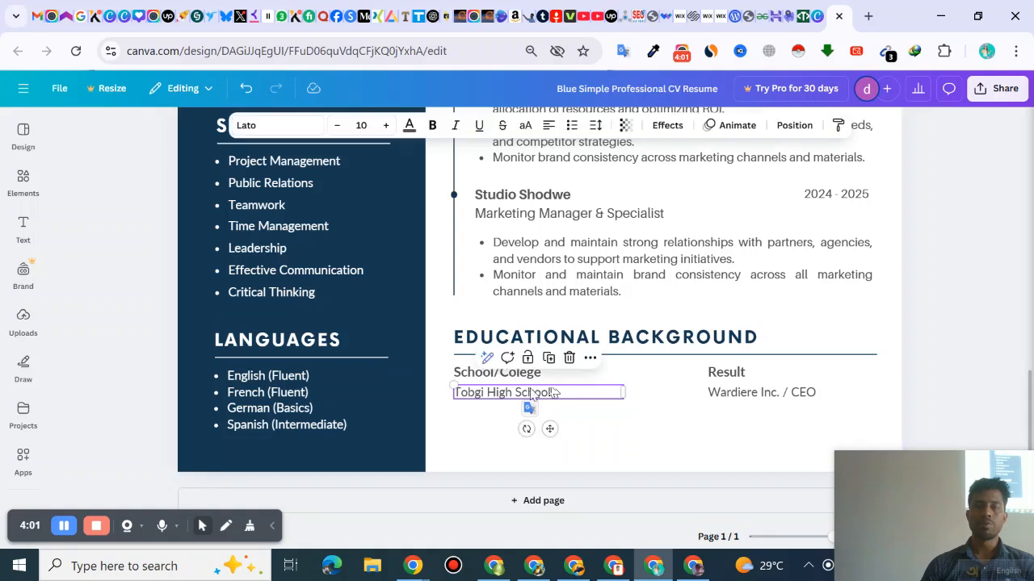
key("ctrl+d")
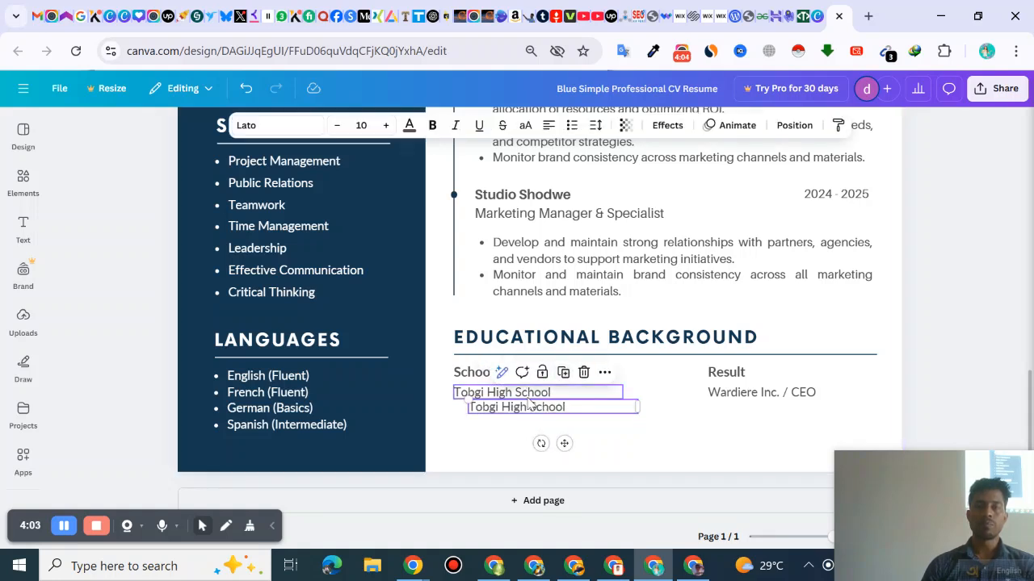
left_click_drag(523, 412, 502, 417)
Step: Change the duplicated school line's text to "Bhola Govt Colege"
double_click(482, 422)
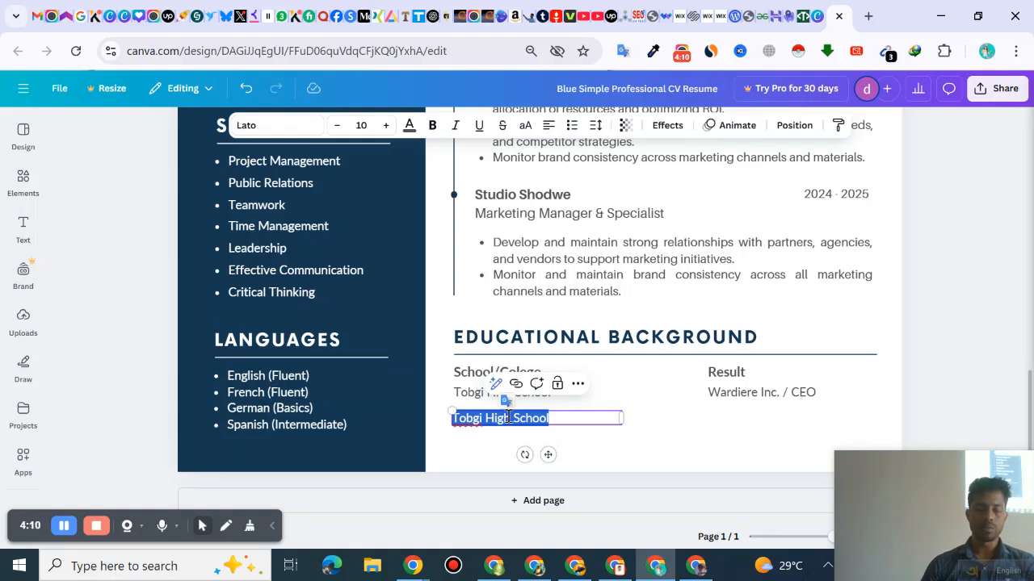
type("Bhola")
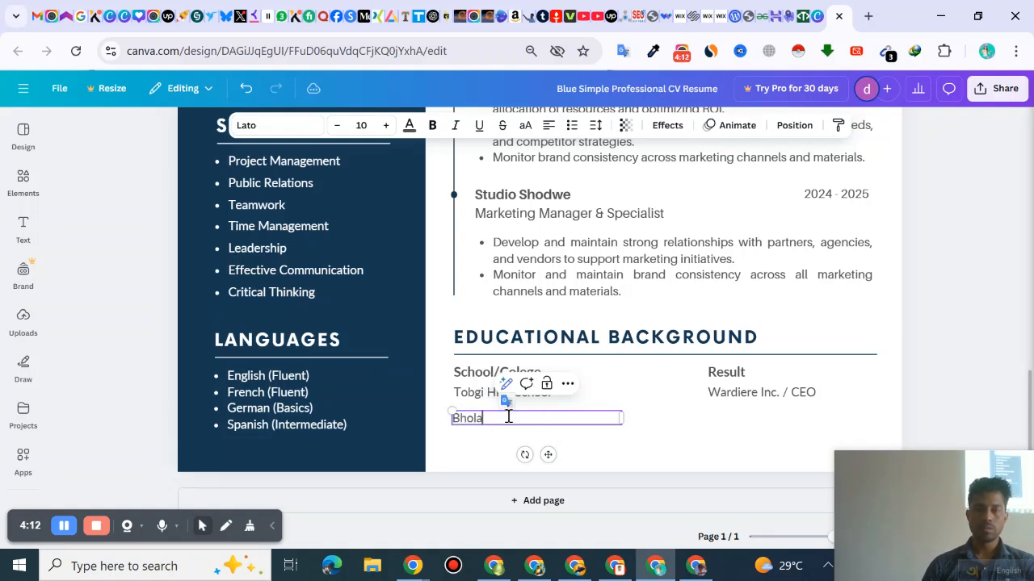
type(" Govt")
key("BackSpace")
key("BackSpace")
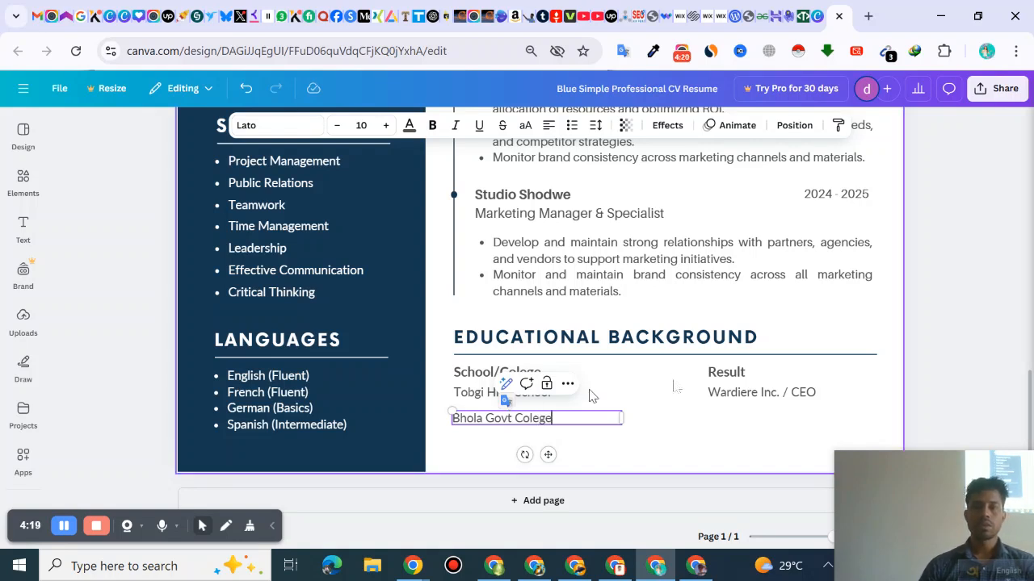
left_click(644, 419)
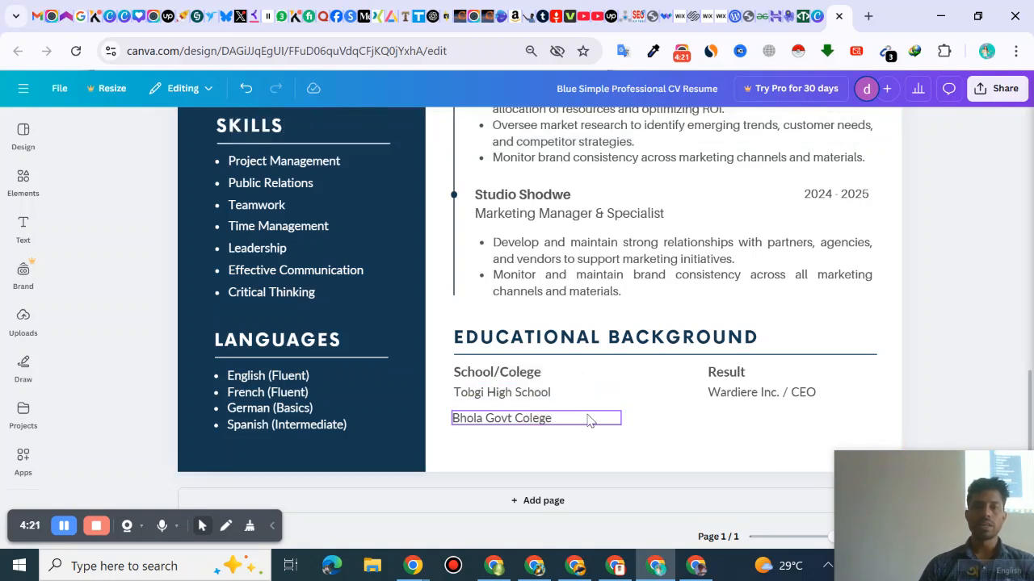
Step: Duplicate the Bhola Govt Colege text line and place the copy below it as a third school entry
left_click(539, 423)
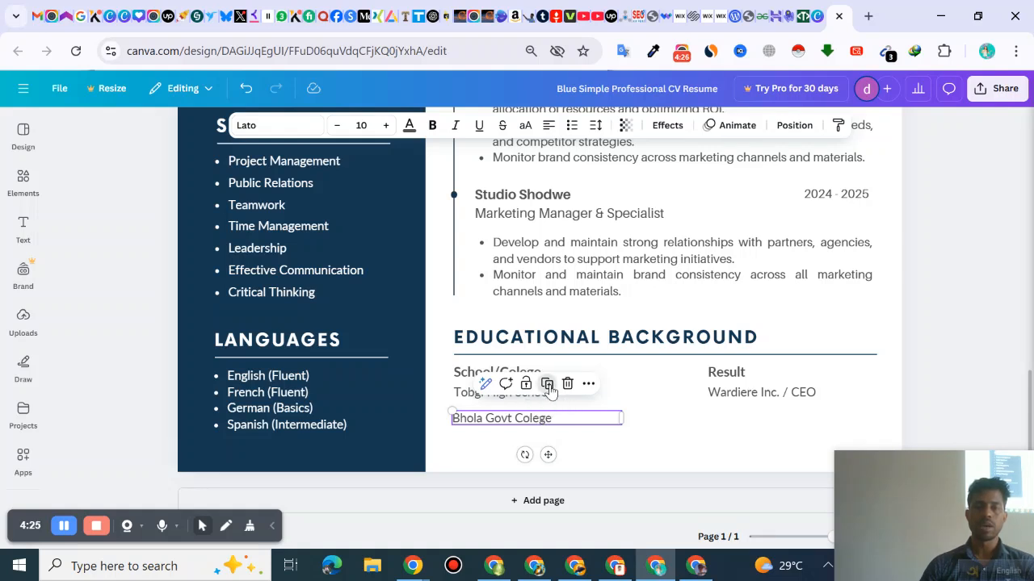
left_click(548, 385)
mouse_move(526, 436)
left_mouse_down()
mouse_move(517, 432)
mouse_move(517, 443)
left_mouse_up()
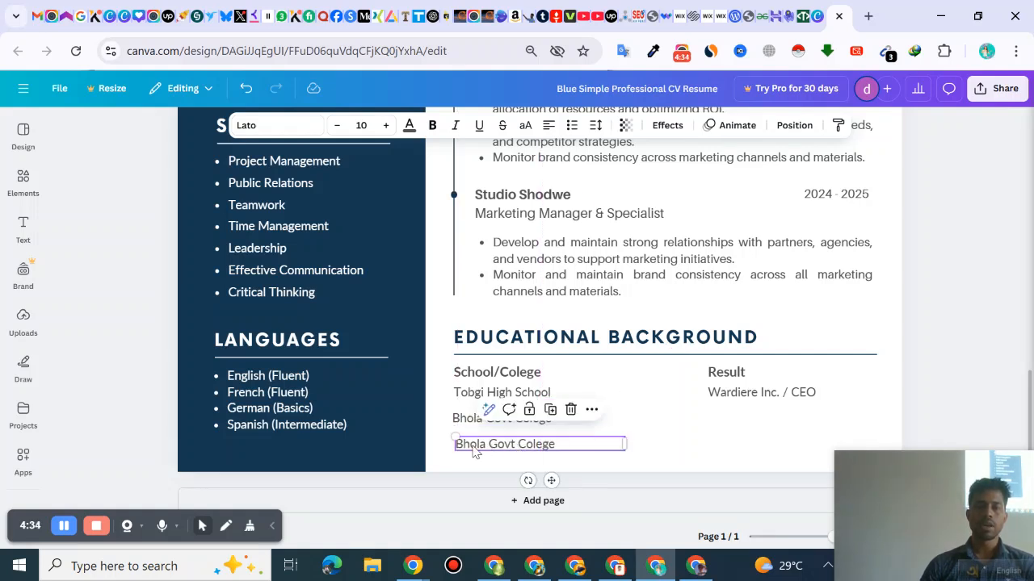
Step: Change the third school entry's text to "Northern University"
double_click(473, 448)
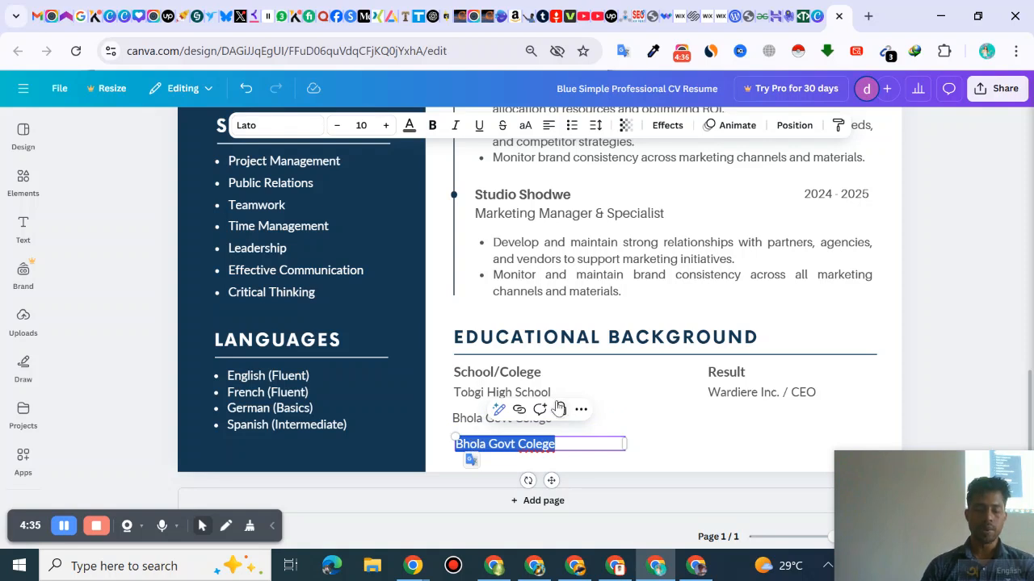
type("Norther")
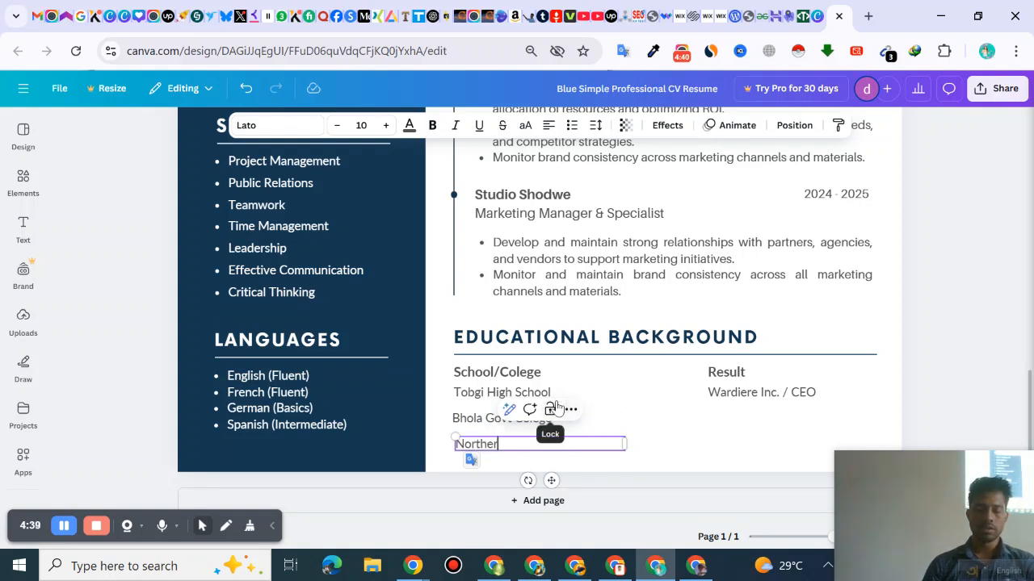
type("n University")
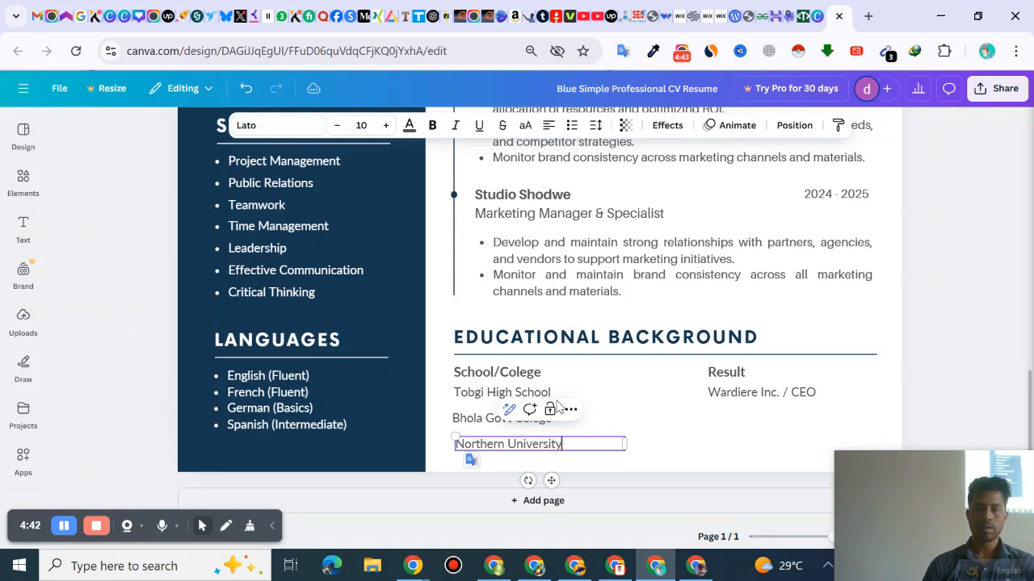
Step: Replace the company line under the Result heading with "4.00"
left_click(740, 394)
left_click(729, 377, "shift")
left_click(742, 400)
double_click(742, 397)
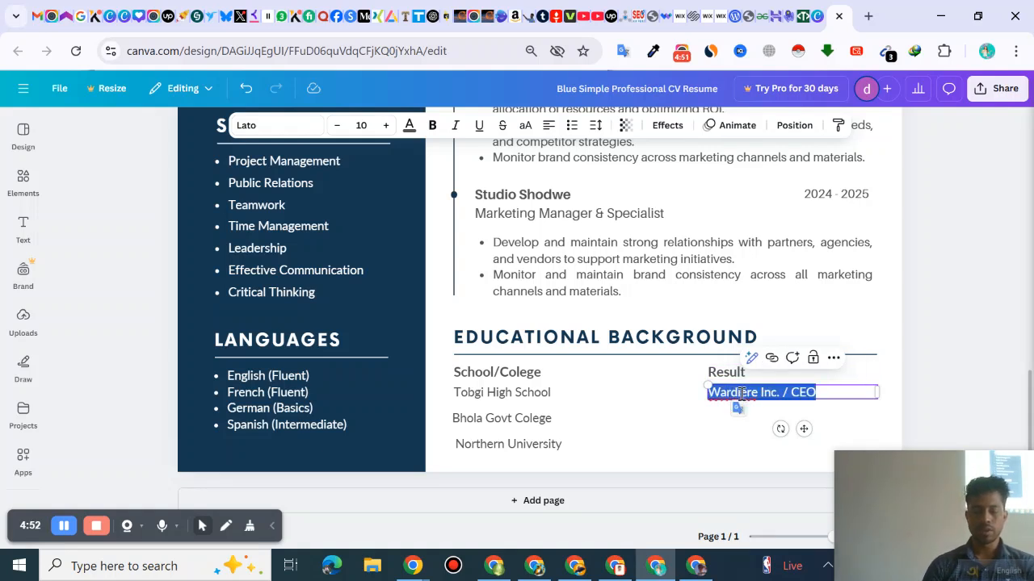
type("4.00")
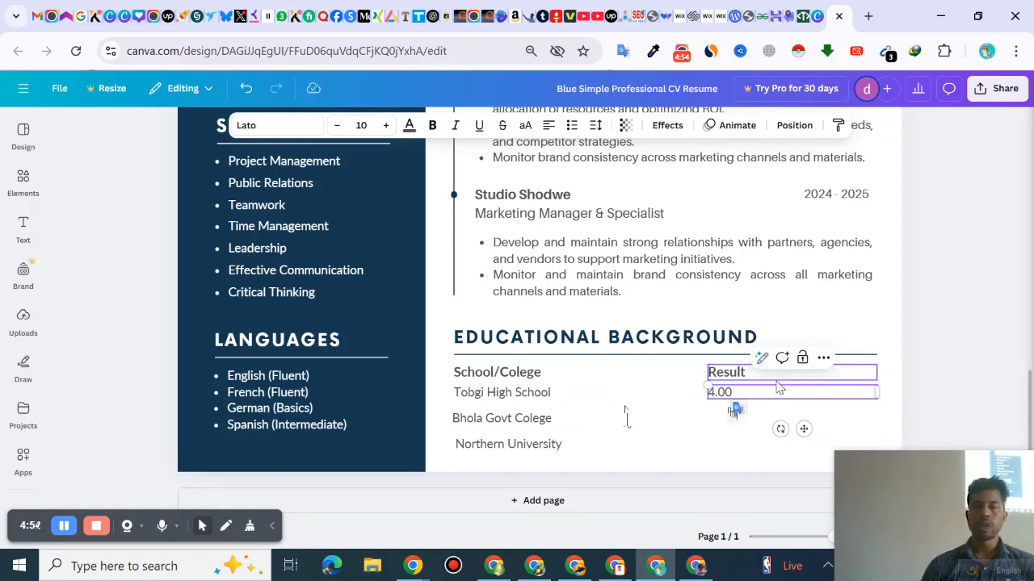
Step: Duplicate the 4.00 result line, place the copy below it beside Bhola Govt Colege, and open the copy's text for editing
left_click(729, 402)
left_click(745, 388)
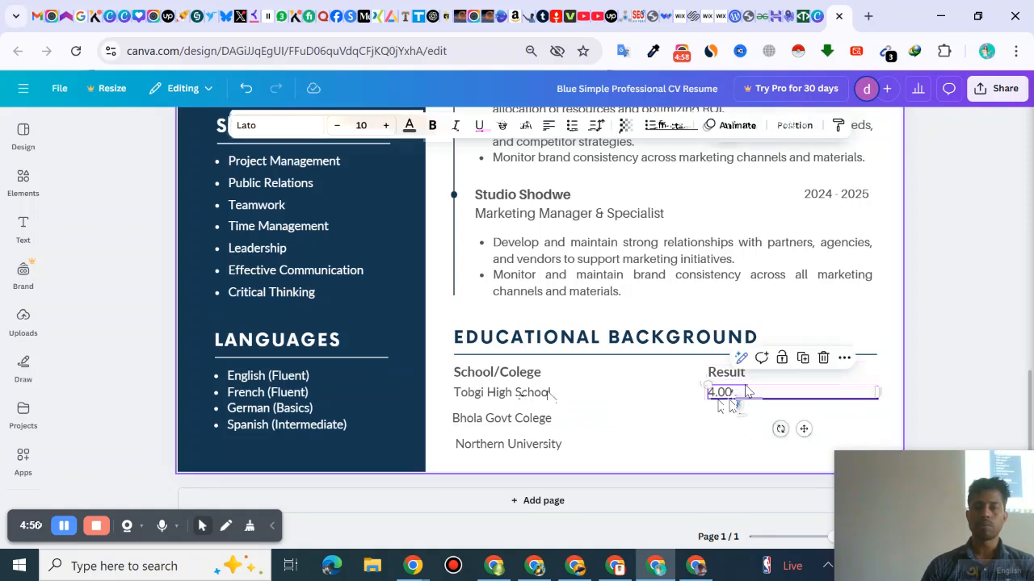
left_click(803, 358)
left_click_drag(749, 415, 725, 425)
double_click(726, 424)
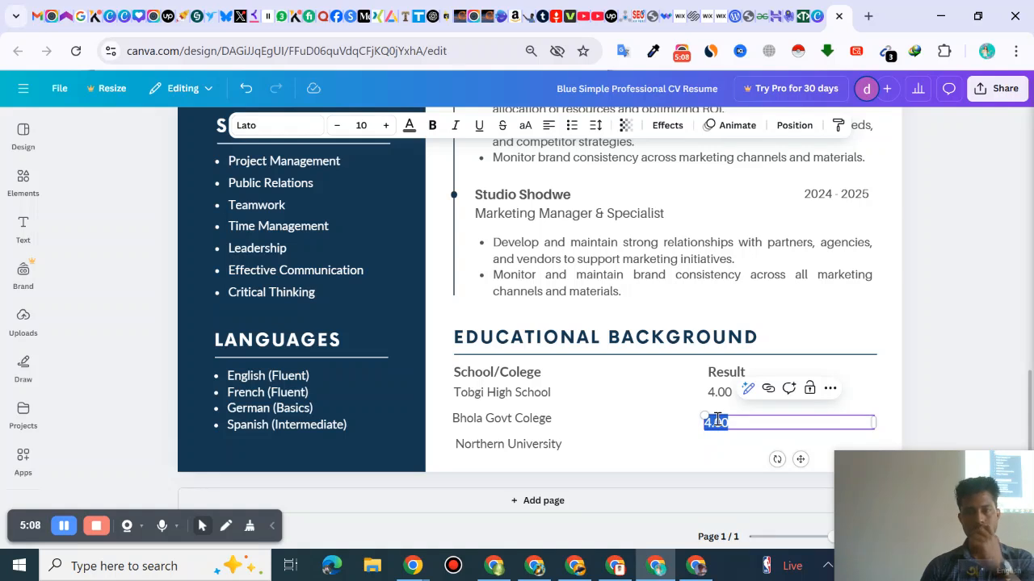